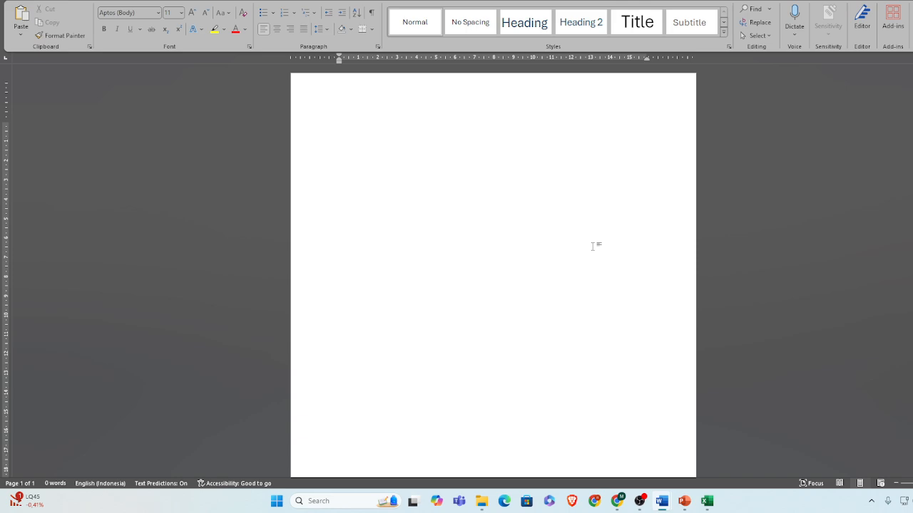
Insert an Excel spreadsheet into the blank document and enlarge its visible area to 16 rows by 9 columns
click(73, 0)
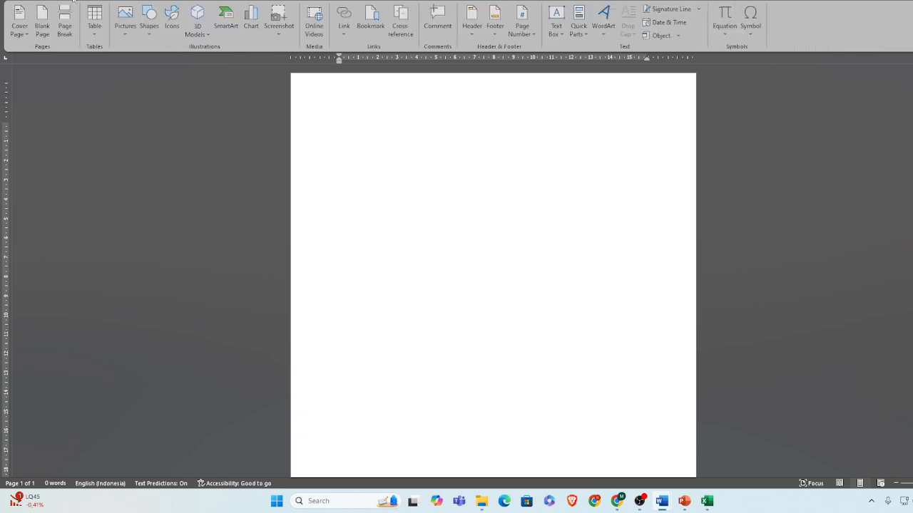
click(96, 35)
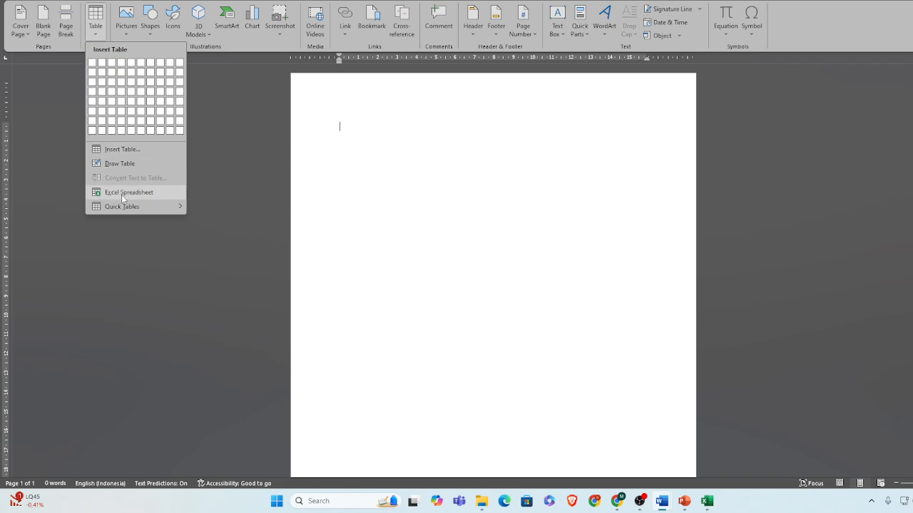
click(123, 192)
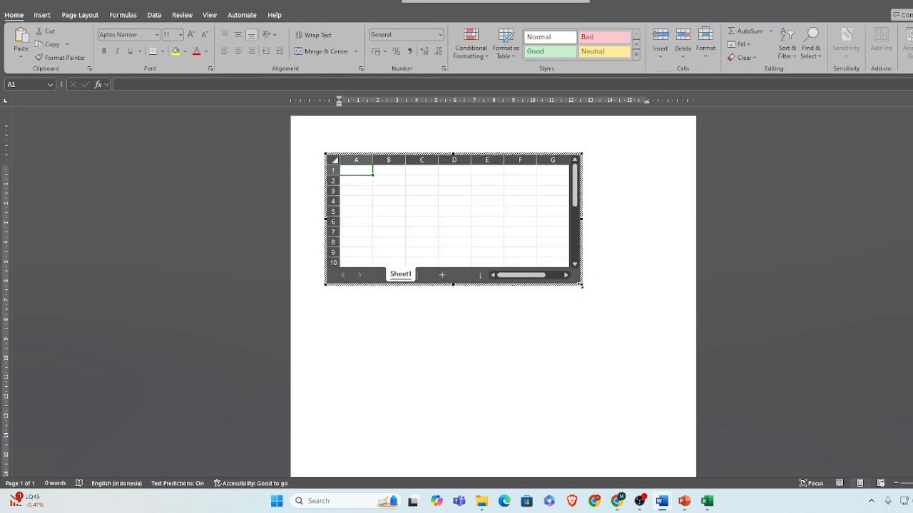
drag(581, 286, 648, 346)
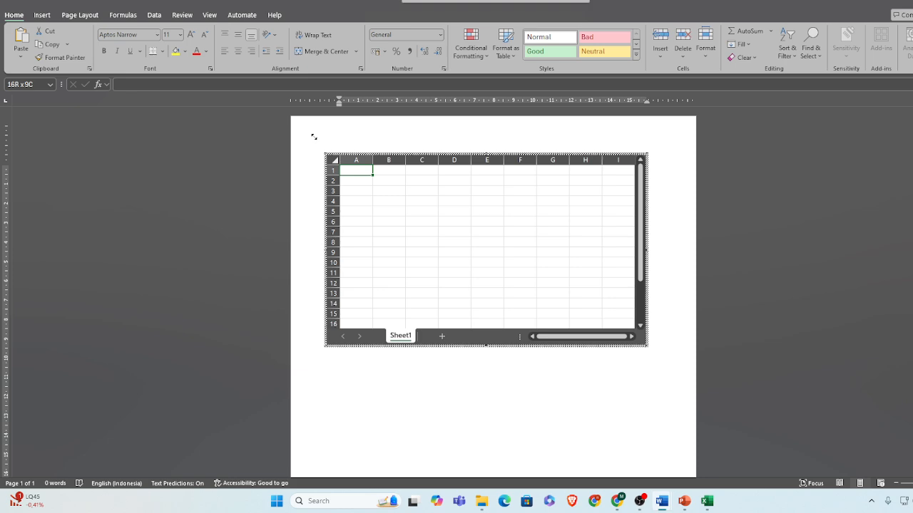
click(724, 324)
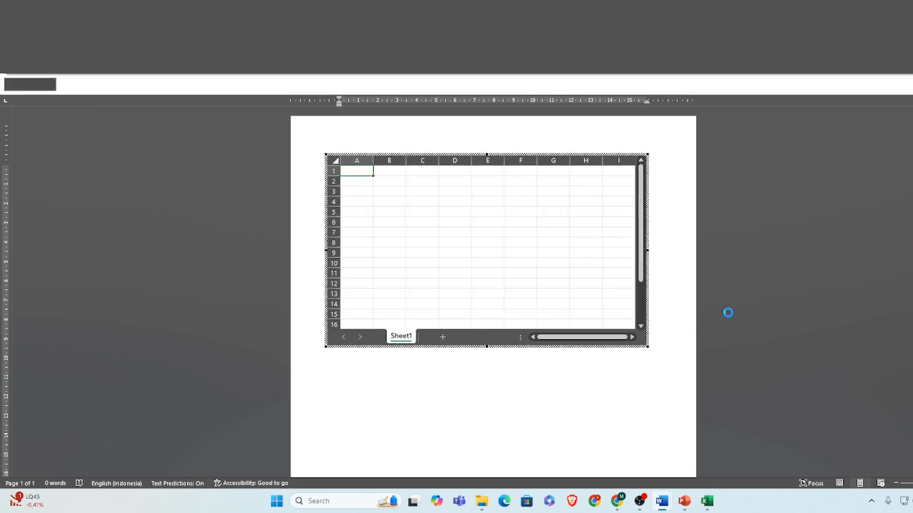
Reopen the embedded spreadsheet for editing and paste the copied fruit table starting at cell B2
double_click(399, 164)
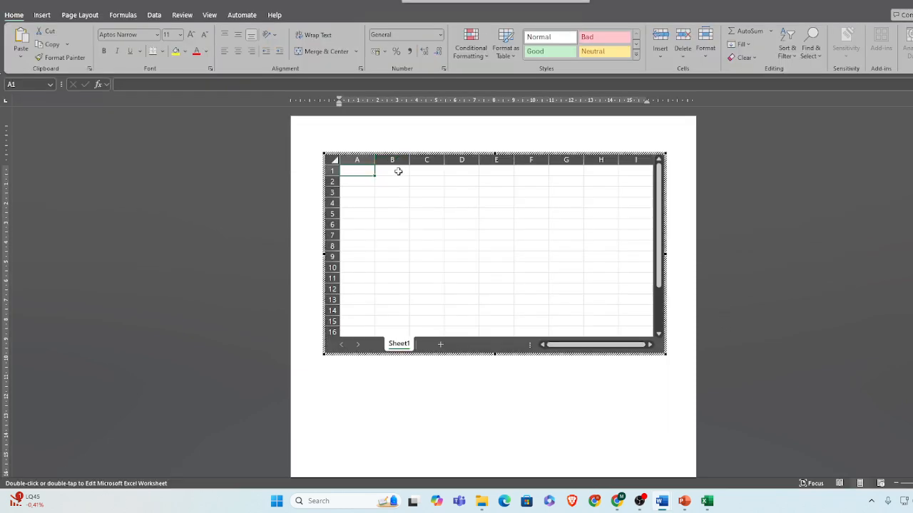
click(383, 181)
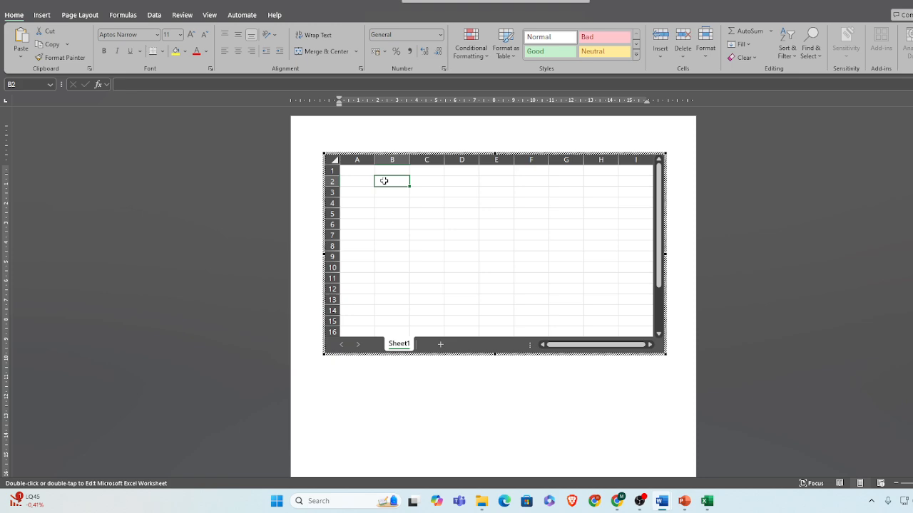
key(ctrl+v)
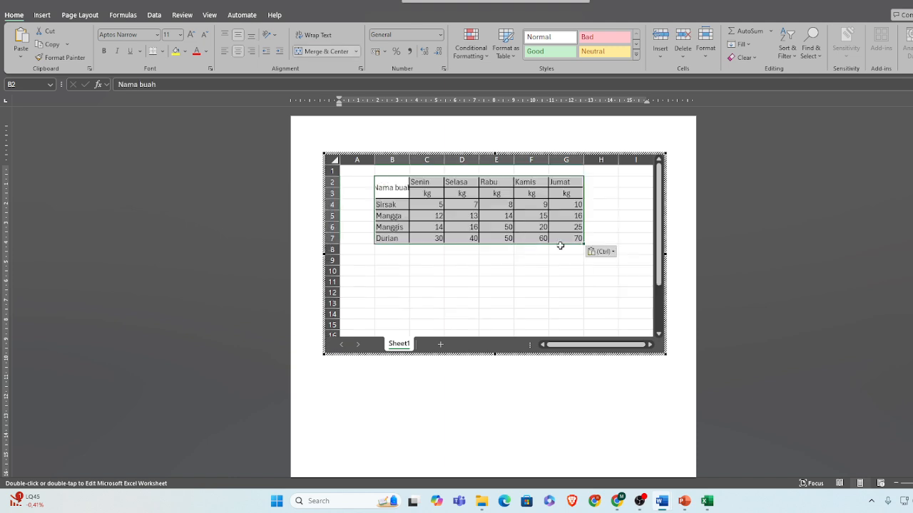
Widen column B so that the "Nama buah" header fits inside its cell
click(602, 191)
drag(409, 158, 433, 158)
click(652, 185)
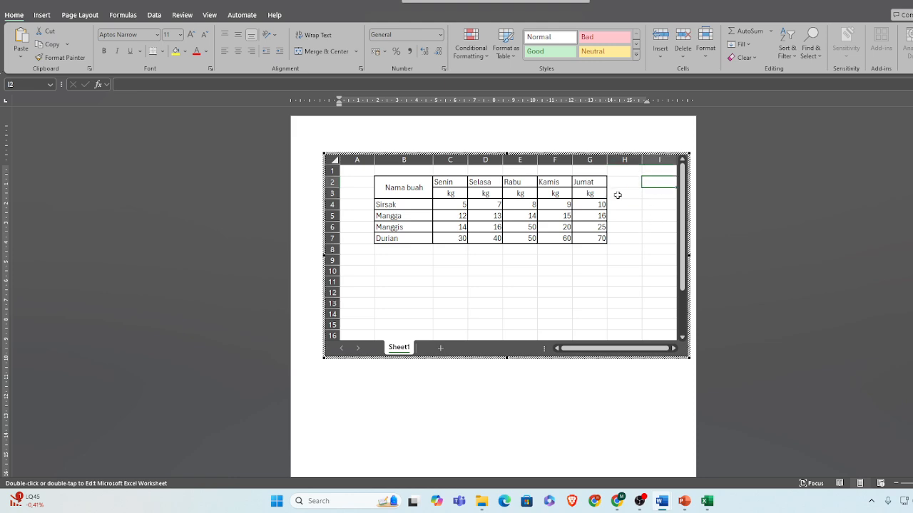
Merge and center cells H2:H3 beside the Jumat column and enter the header "Total"
click(621, 185)
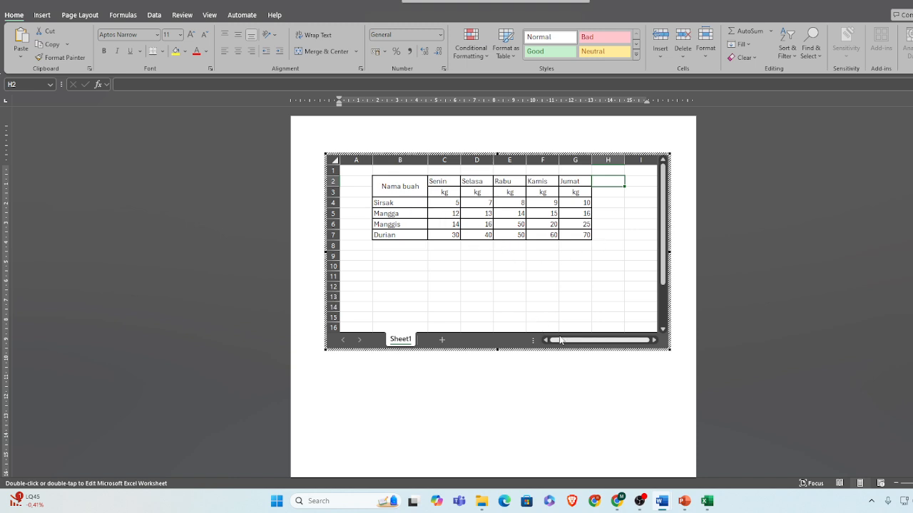
click(654, 340)
click(654, 340)
click(546, 340)
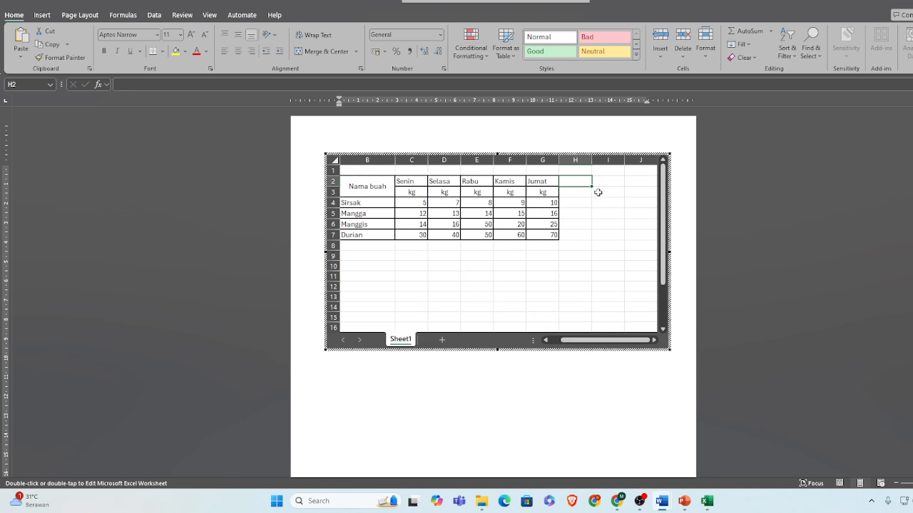
click(574, 193)
drag(576, 181, 564, 185)
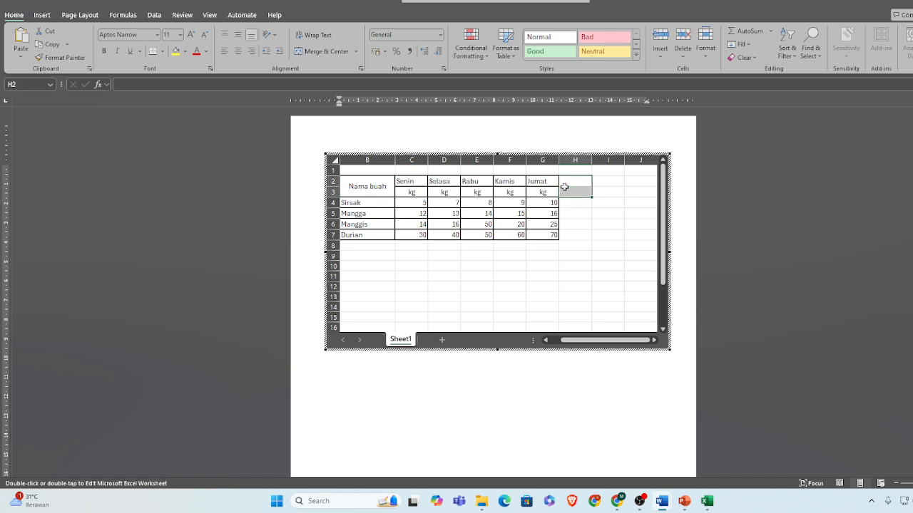
click(303, 51)
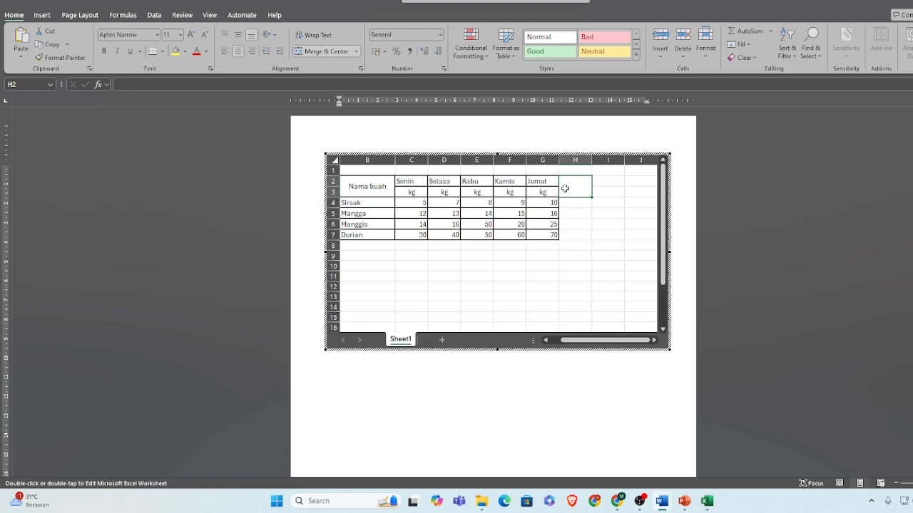
double_click(570, 189)
text(Total)
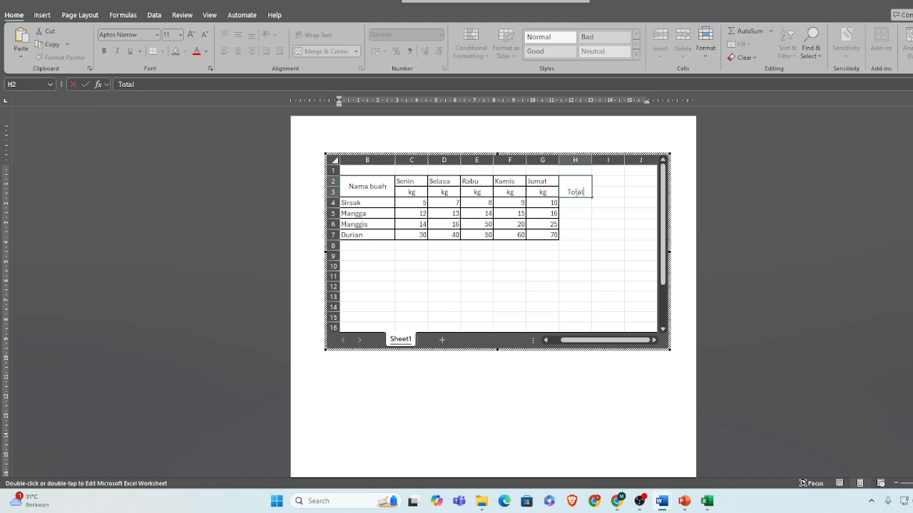
key(Return)
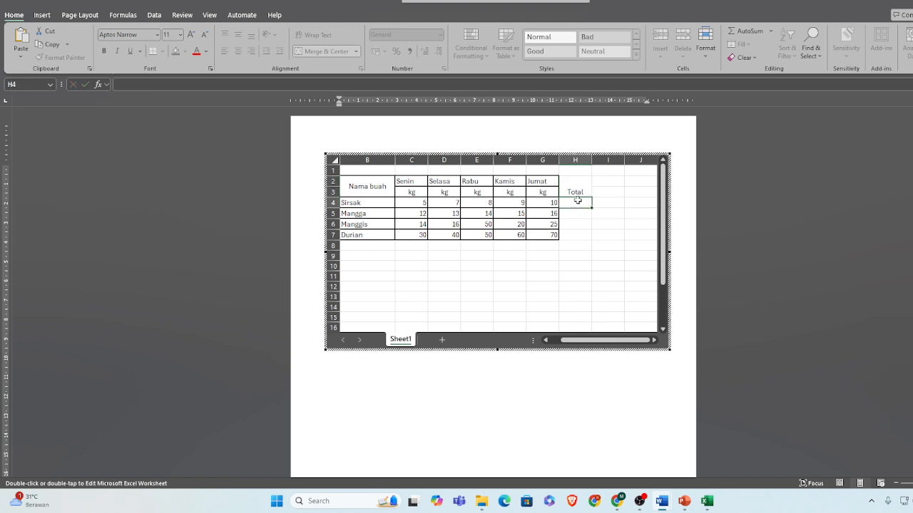
Apply all borders to the range H2:I7 to extend the table by two columns
click(580, 191)
drag(579, 191, 591, 232)
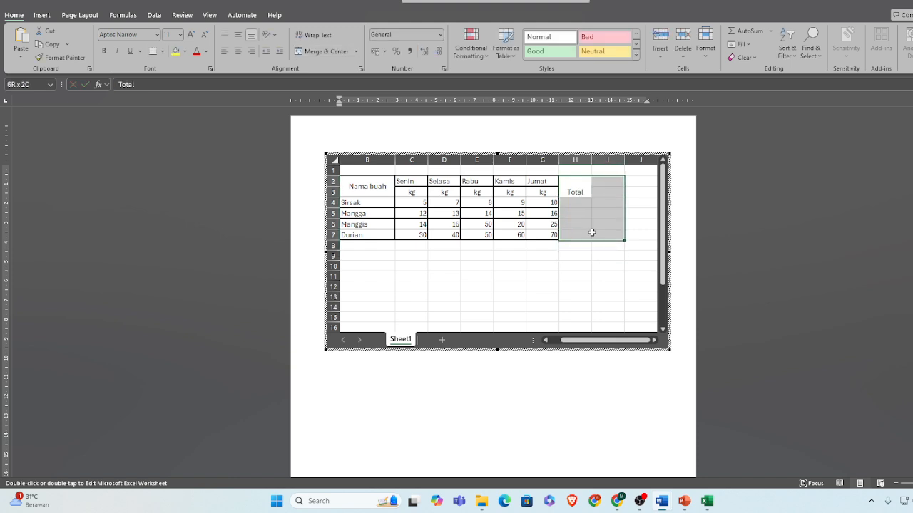
click(162, 51)
click(164, 158)
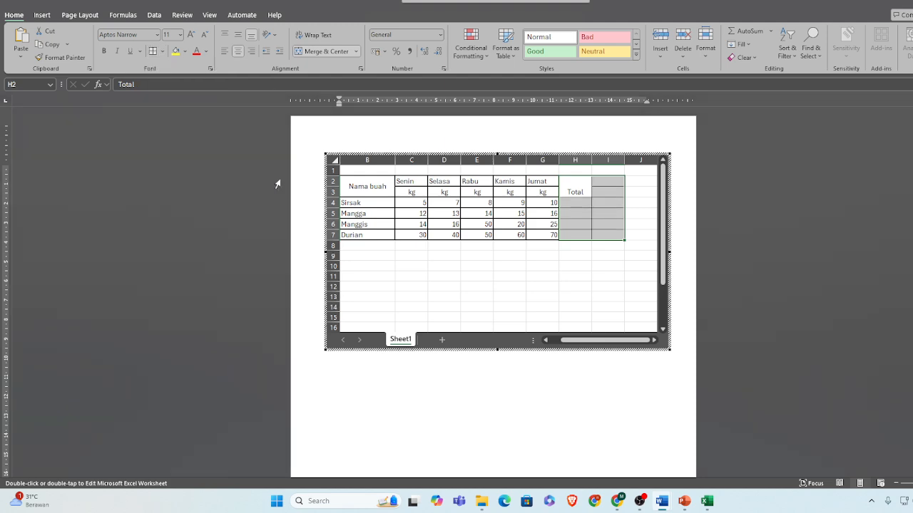
click(576, 286)
drag(580, 191, 609, 232)
click(571, 268)
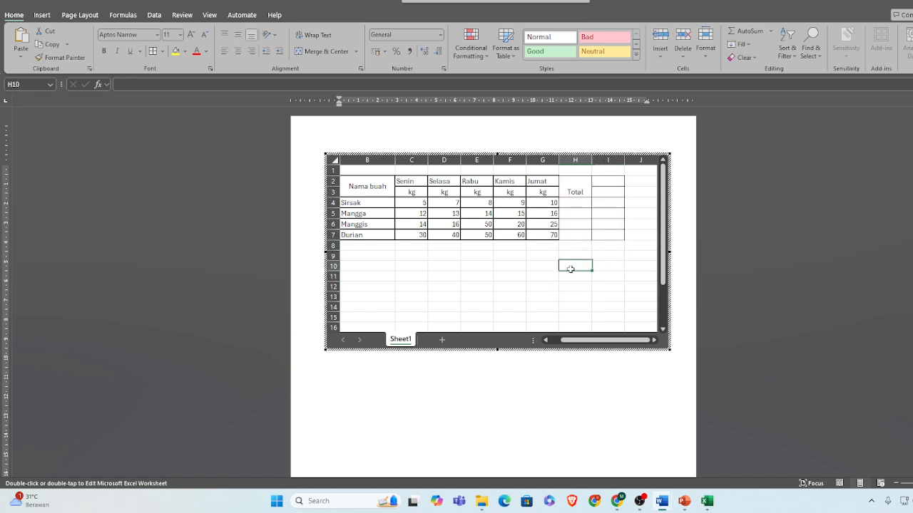
Align the "Total" header vertically to the middle of its merged cell
click(582, 202)
click(575, 181)
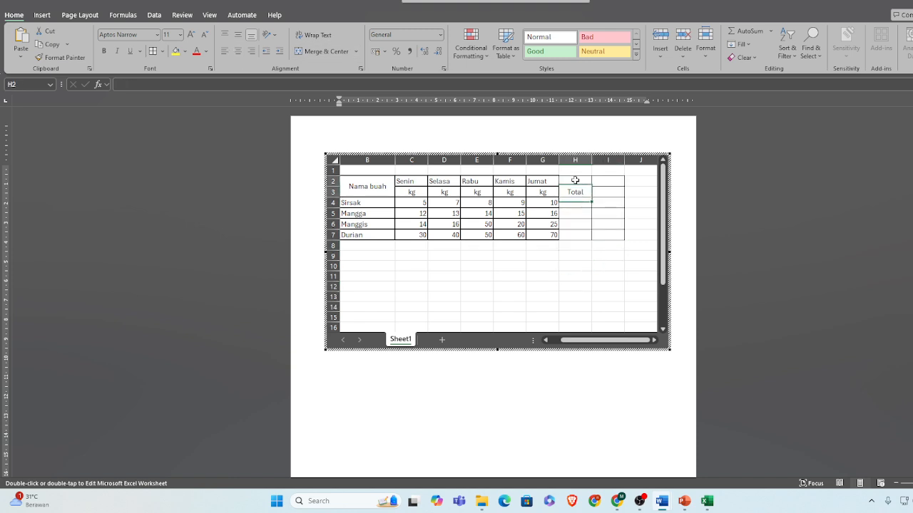
click(238, 34)
Enter =SUM(C4:G4) in cell H4 for Sirsak and fill the formula down to H7
click(581, 205)
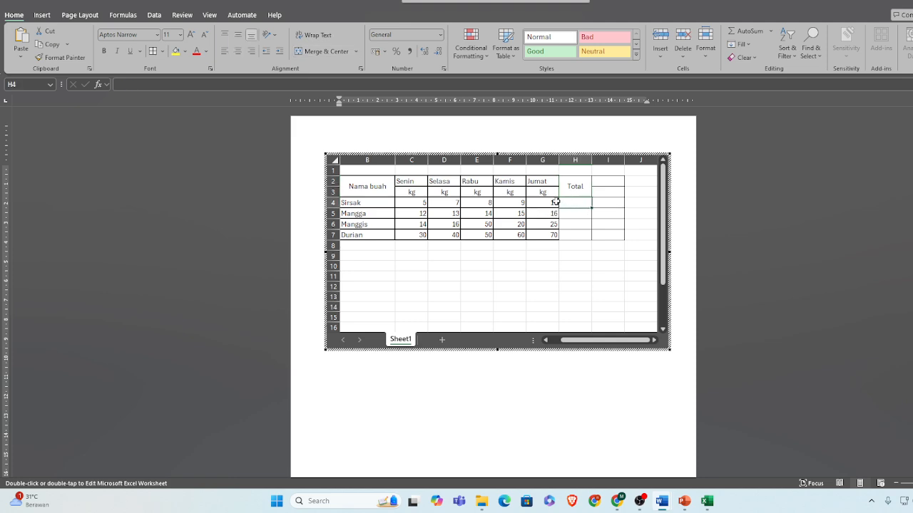
text(=s)
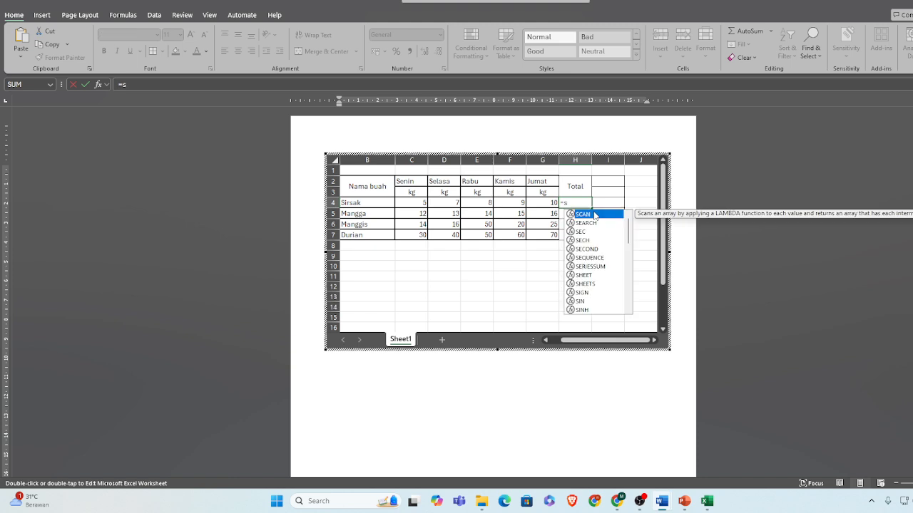
text(um()
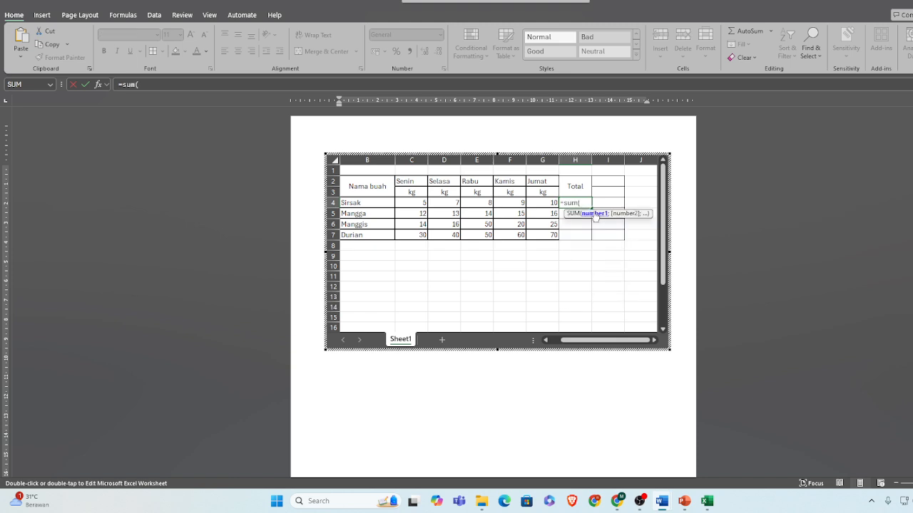
drag(413, 202, 521, 203)
key(shift+Right)
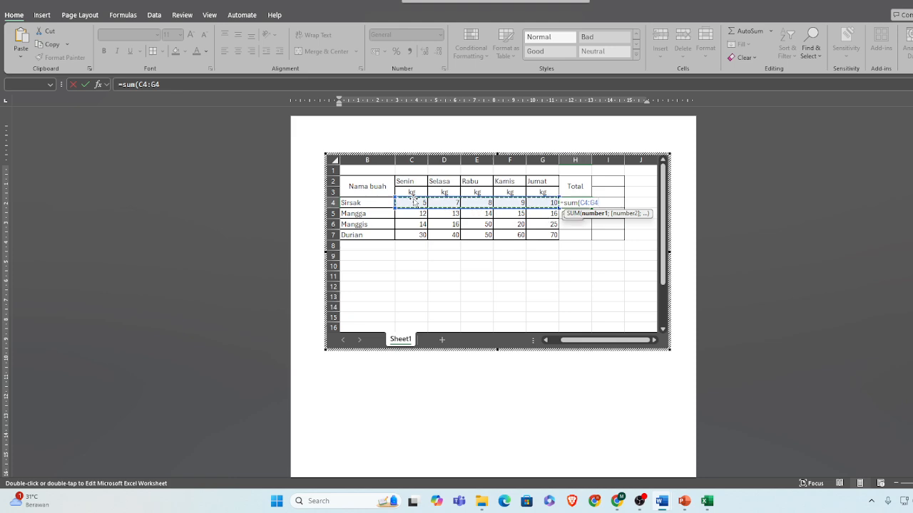
key(Return)
click(575, 204)
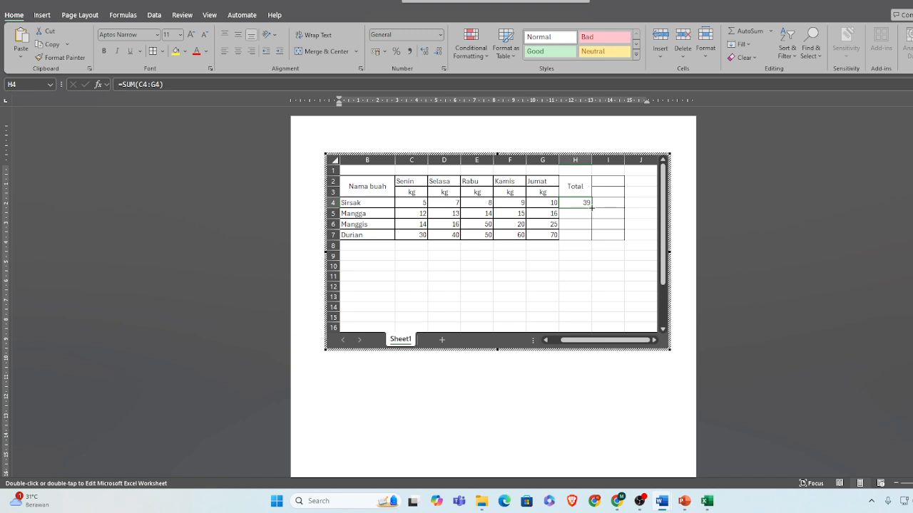
drag(591, 208, 591, 239)
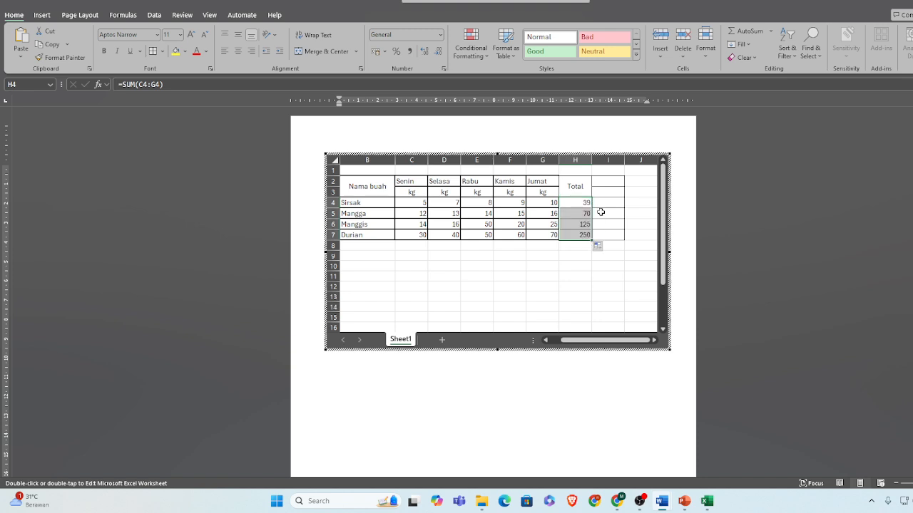
Merge and center I2:I3 as a header reading "Keterangan" and widen column I to fit the text
click(608, 180)
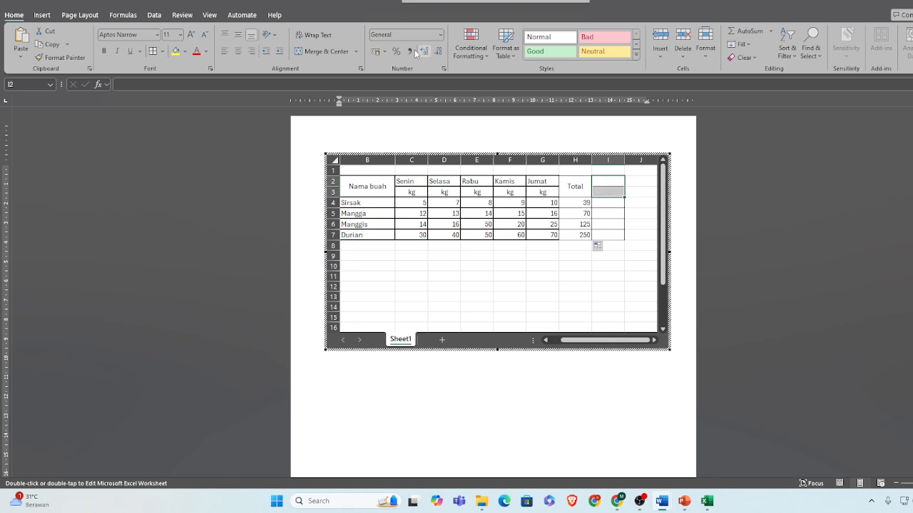
click(330, 51)
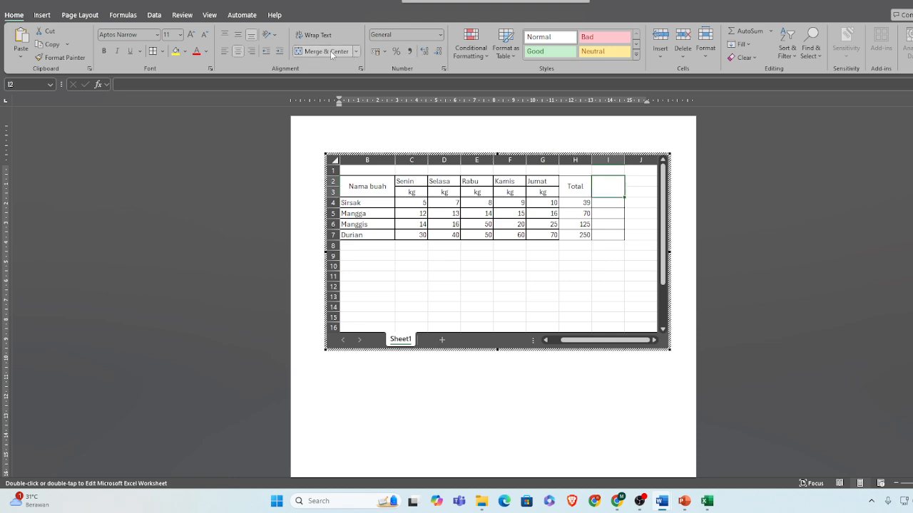
double_click(617, 189)
text(Ket)
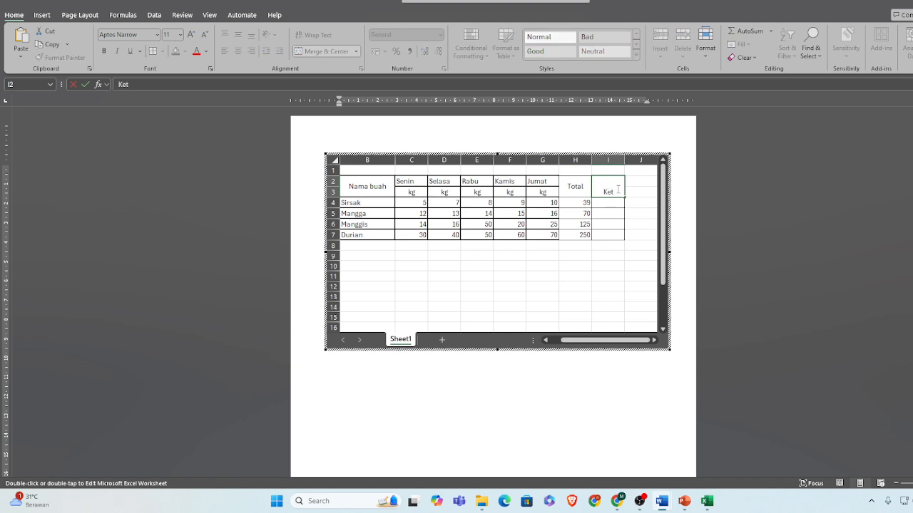
text(erangan)
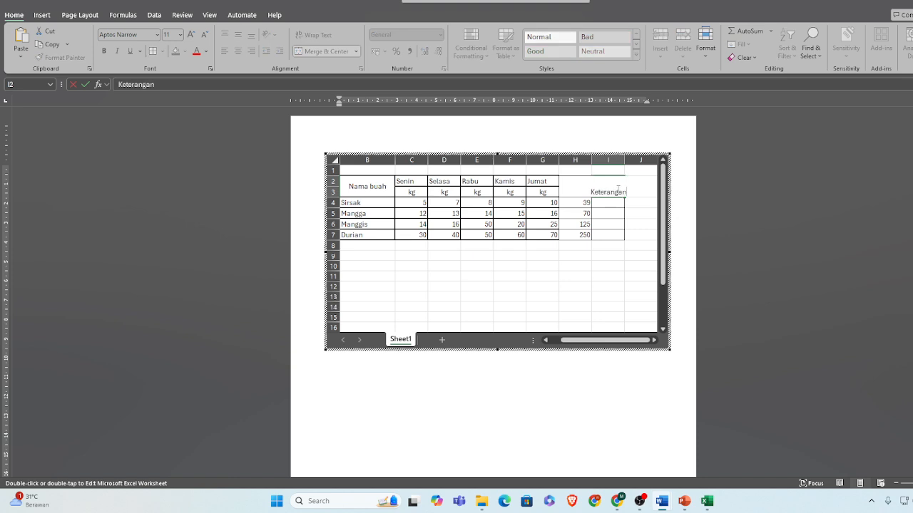
click(642, 169)
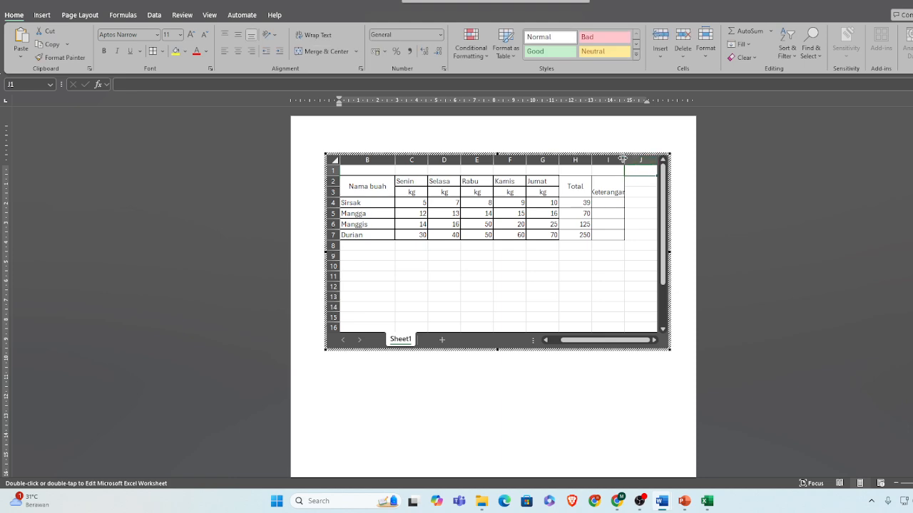
drag(625, 158, 655, 158)
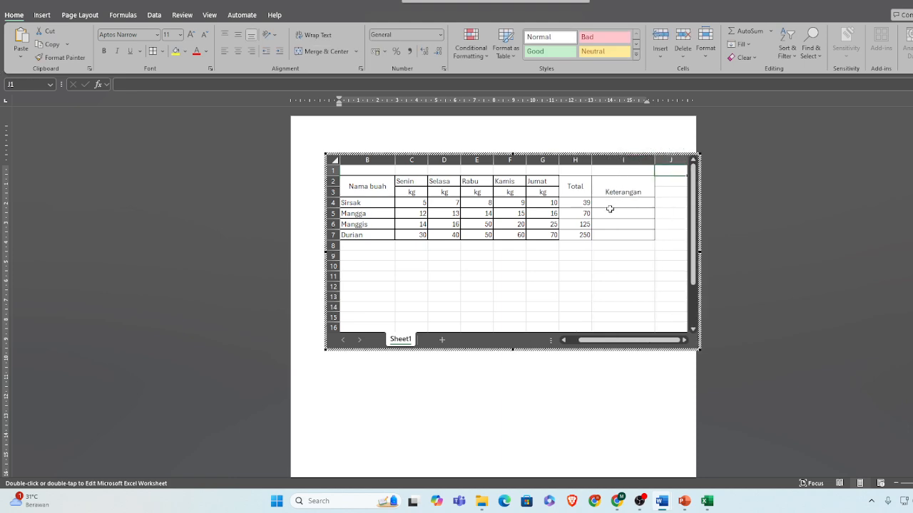
Enter =IF(H4>99;"Capai Target";"Tidak Mencapai") in cell I4, the Keterangan cell for Sirsak
click(610, 207)
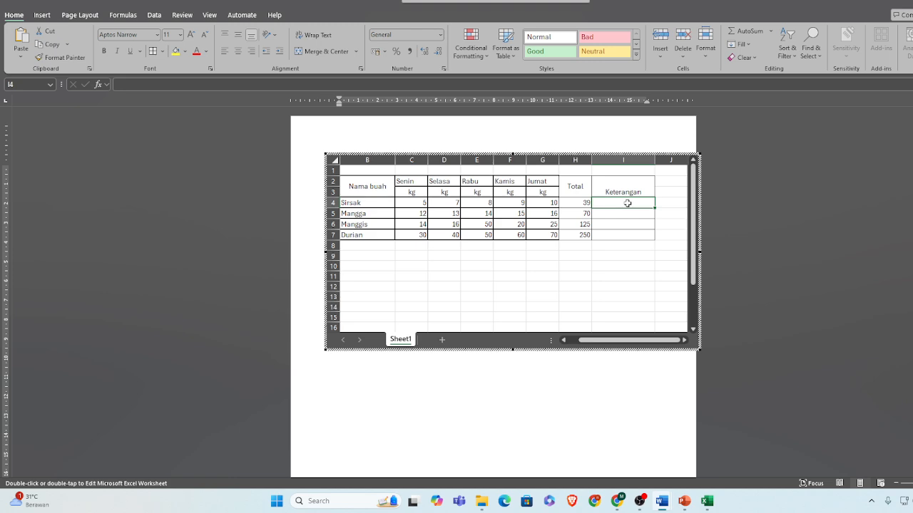
text(=)
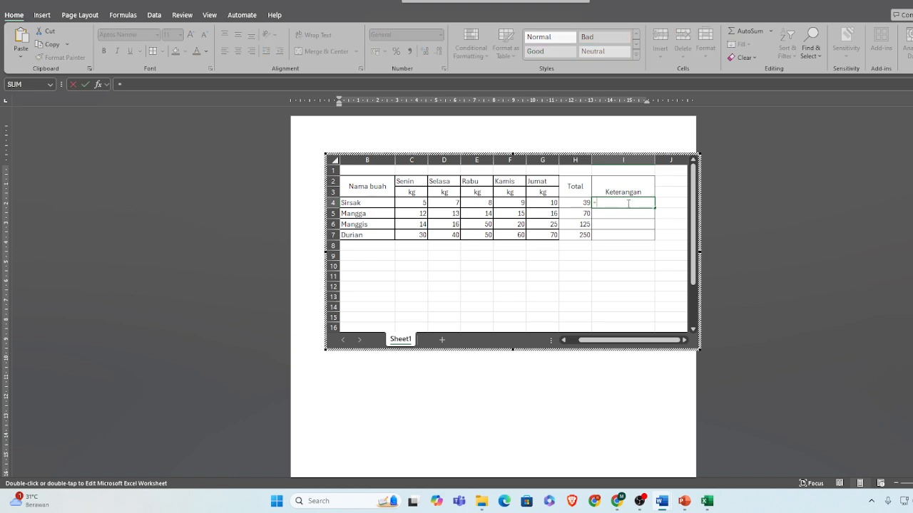
text(if)
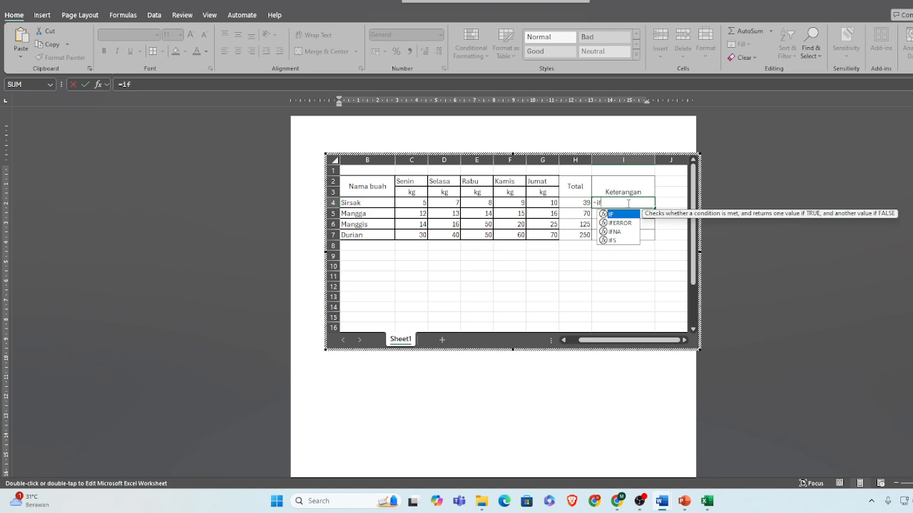
text(()
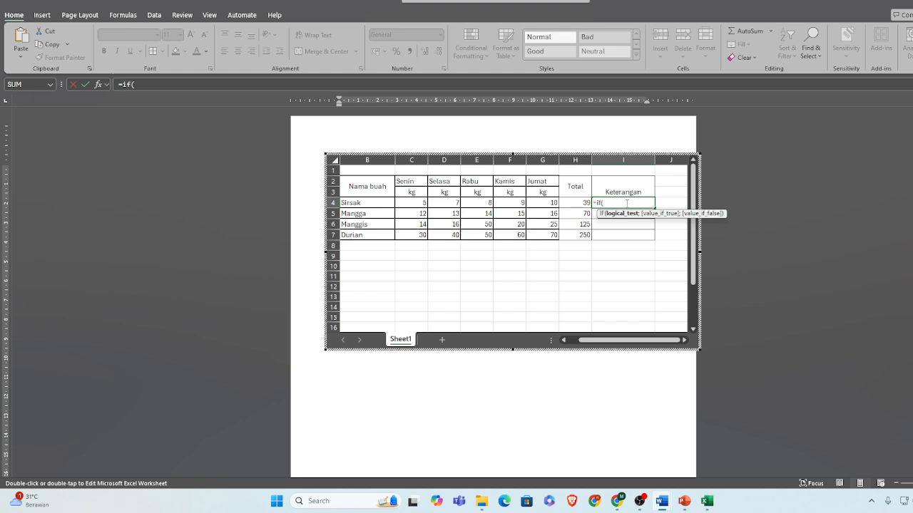
click(584, 203)
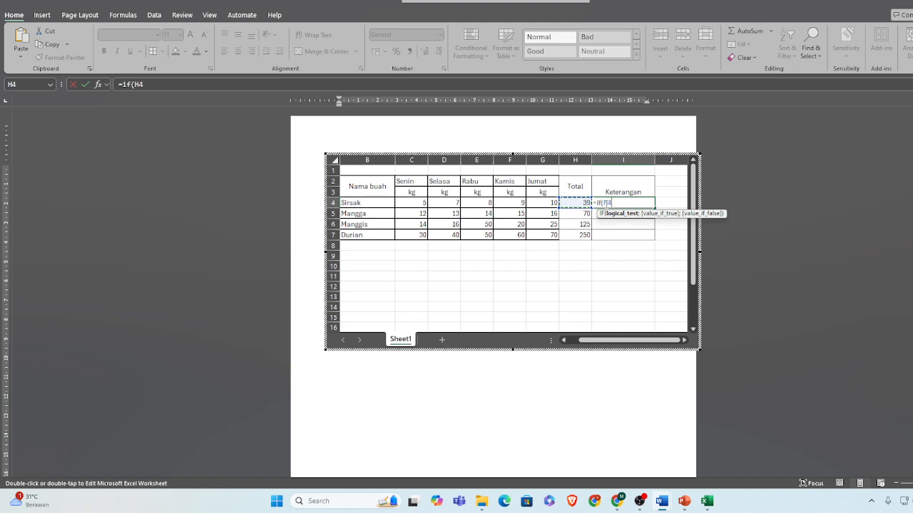
text(>)
text(99)
text(;)
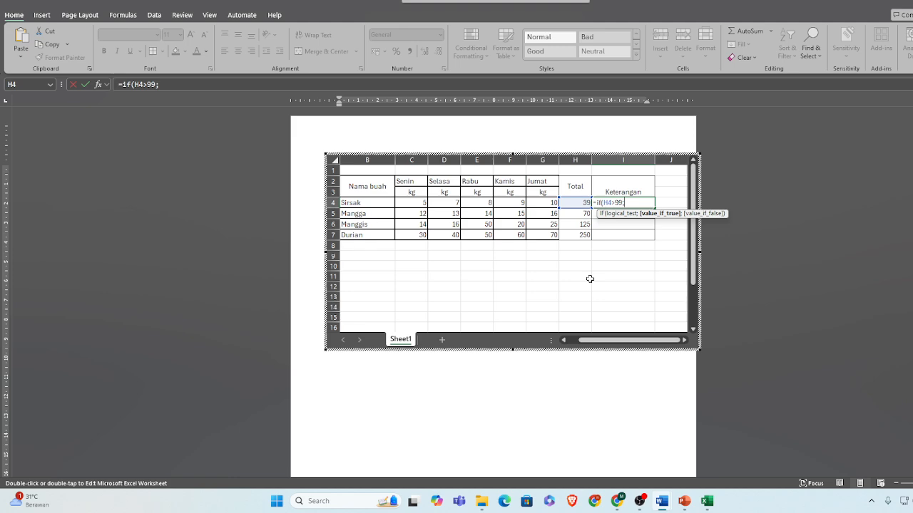
text("Capai Target)
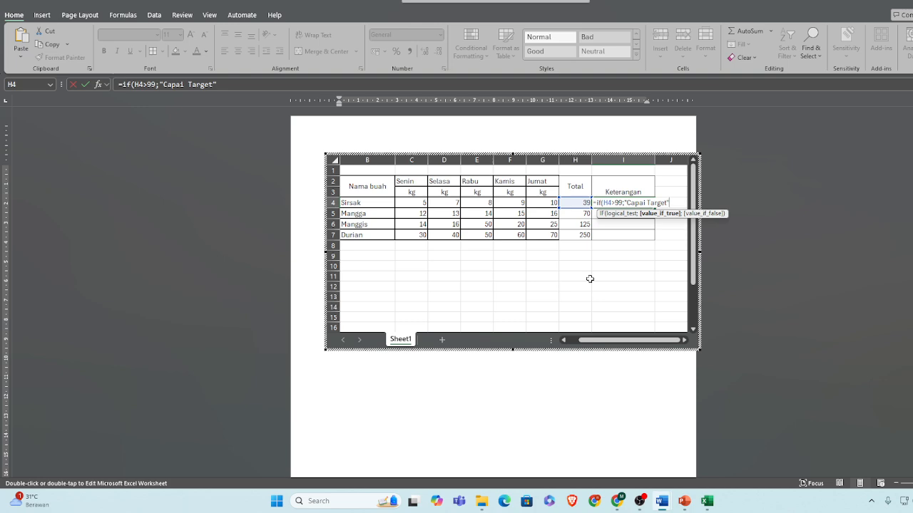
text(;"Tida)
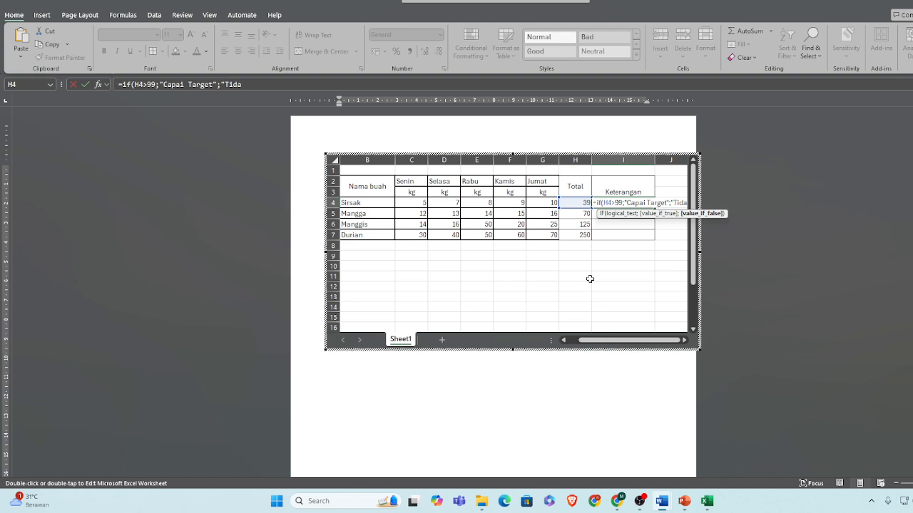
text(k ca)
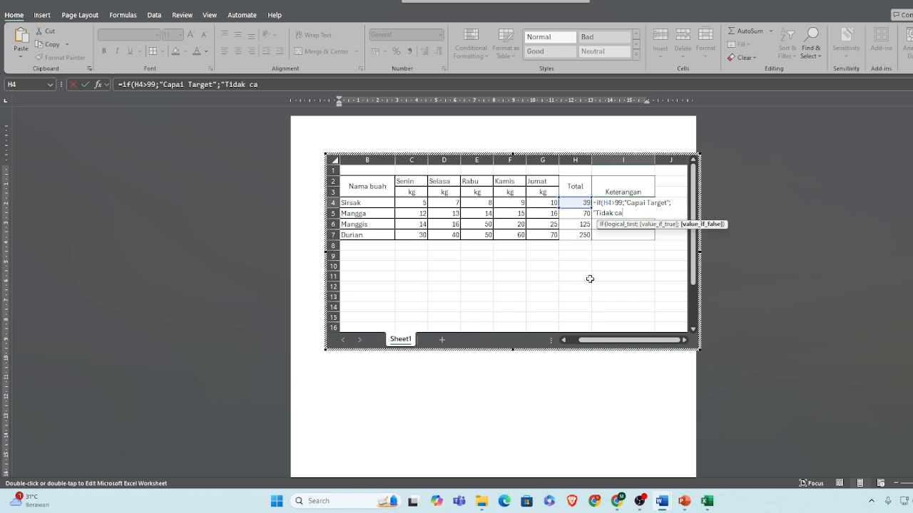
text(pai)
key(BackSpace)
key(BackSpace)
key(BackSpace)
key(BackSpace)
key(BackSpace)
text(Mencapai"))
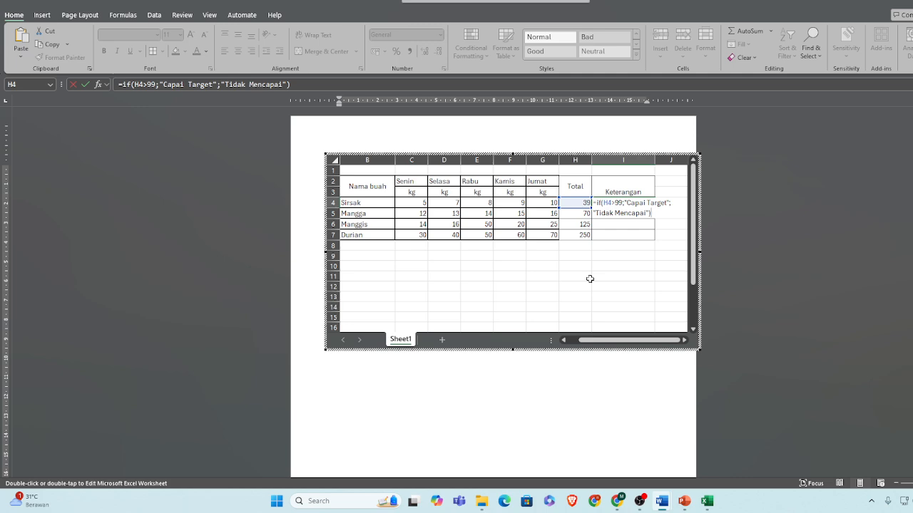
key(Return)
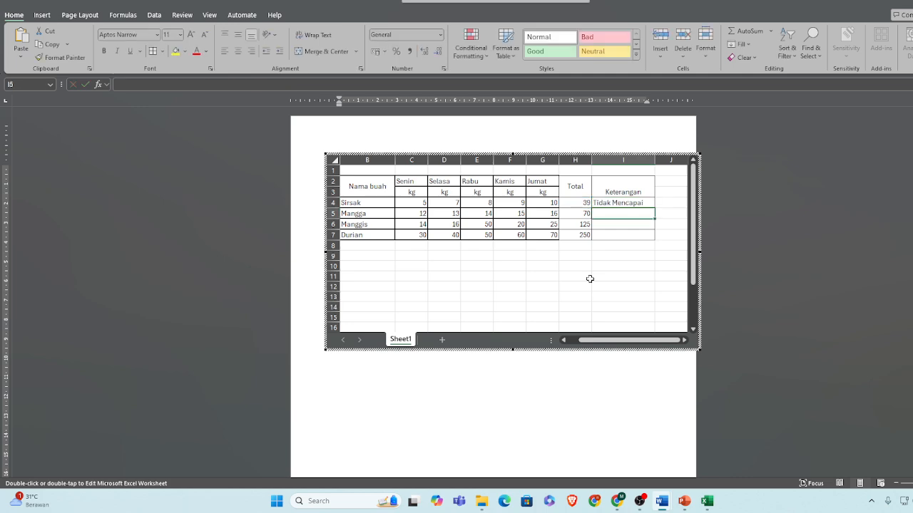
Fill the IF formula from I4 down to I7 for the remaining fruits
click(637, 203)
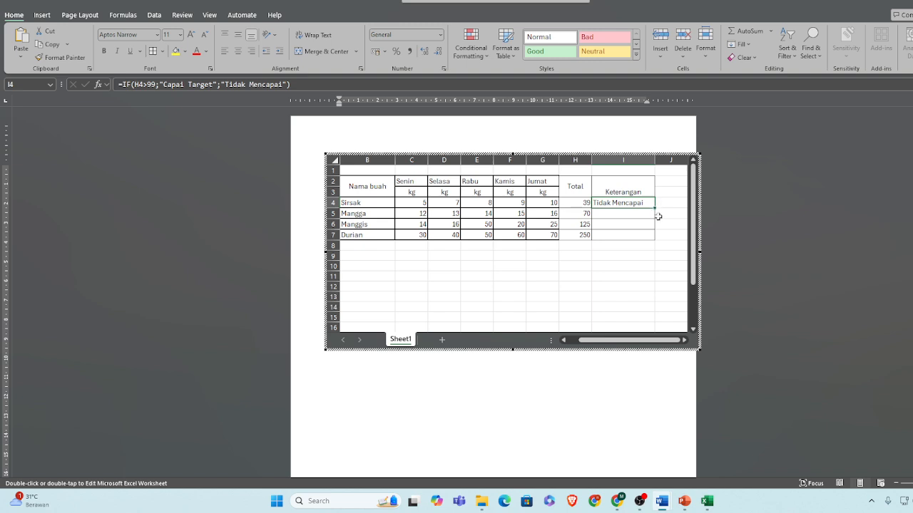
drag(656, 207, 656, 243)
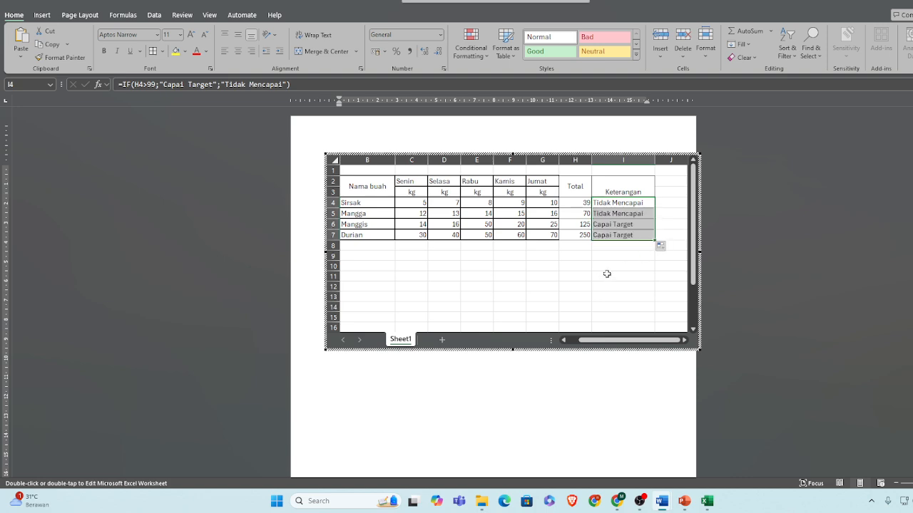
click(617, 225)
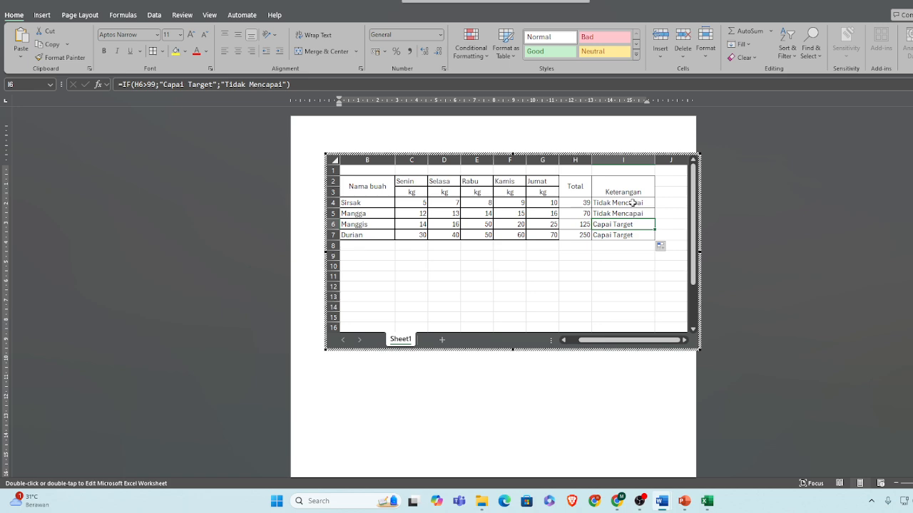
Reopen the embedded worksheet for editing and inspect the IF formula in cell I4 without changing it
click(606, 359)
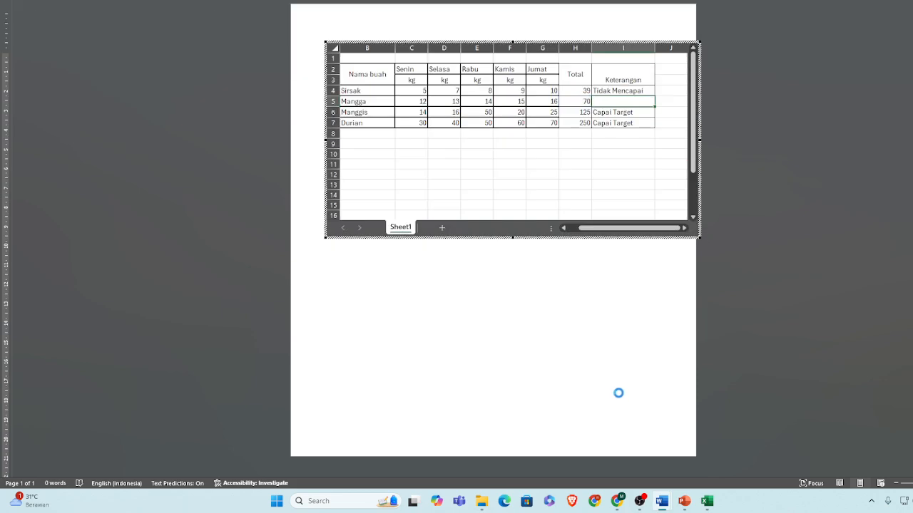
double_click(638, 154)
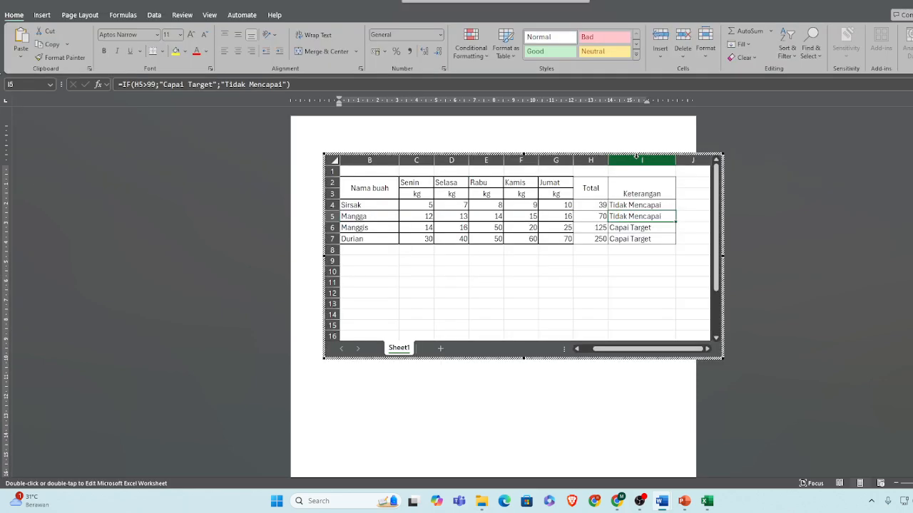
double_click(634, 205)
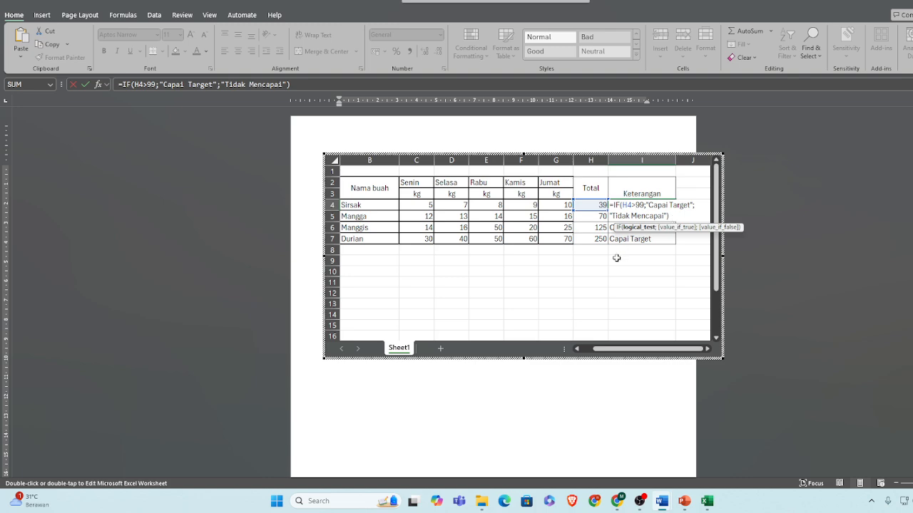
click(645, 256)
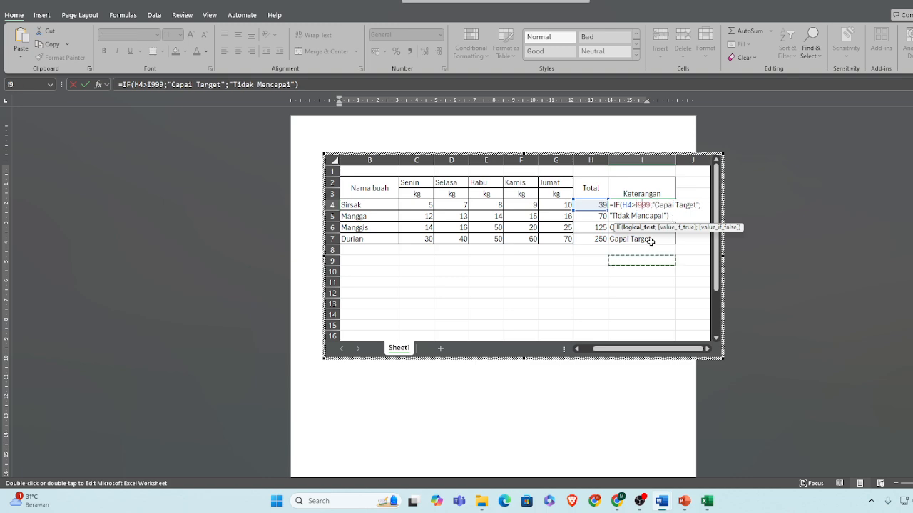
key(Escape)
click(626, 272)
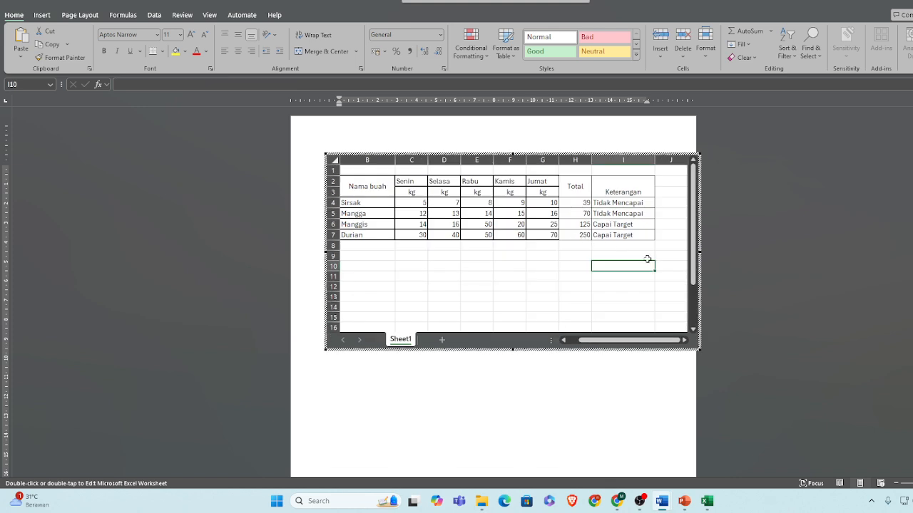
Test the Keterangan condition by overwriting the Manggis total in H6 with 99 and the Durian total in H7 with 100
click(584, 214)
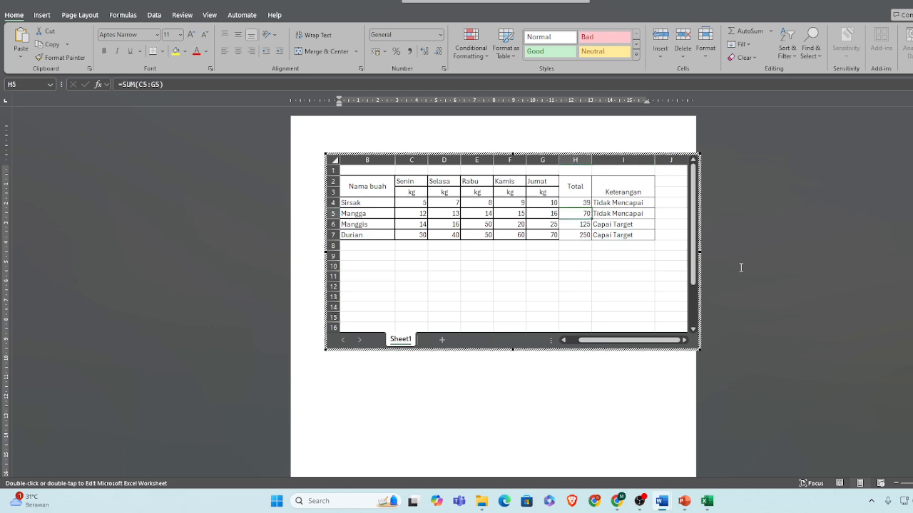
key(Down)
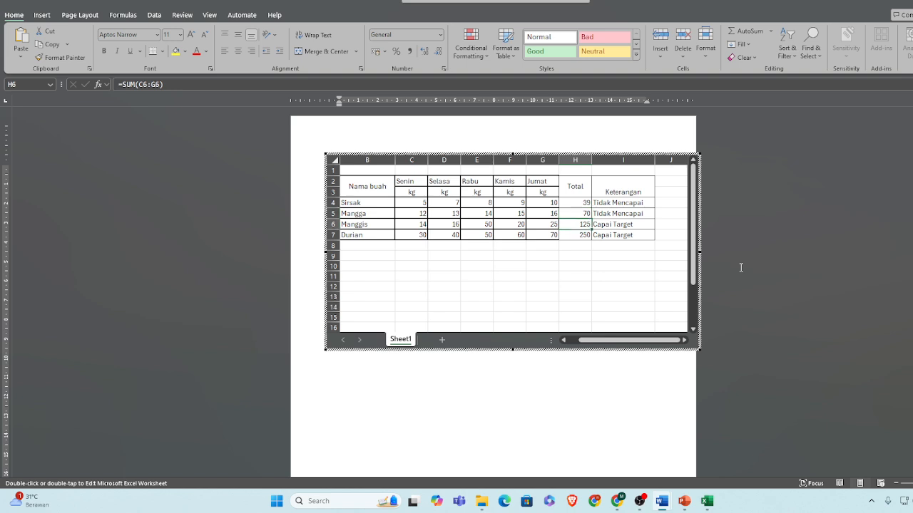
text(99)
key(Return)
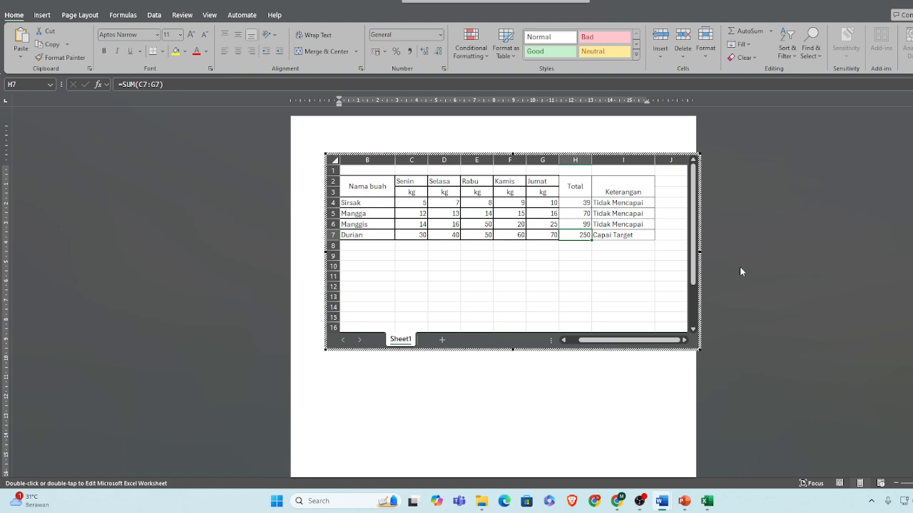
text(100)
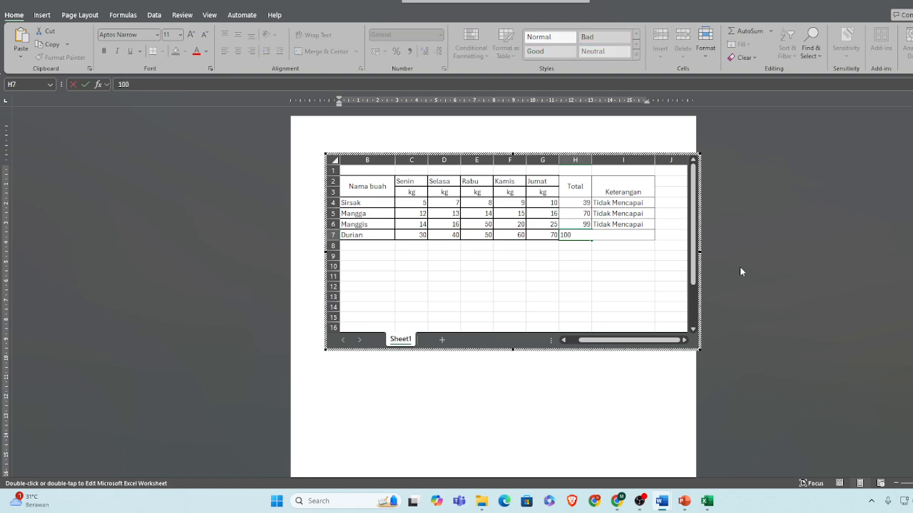
key(Return)
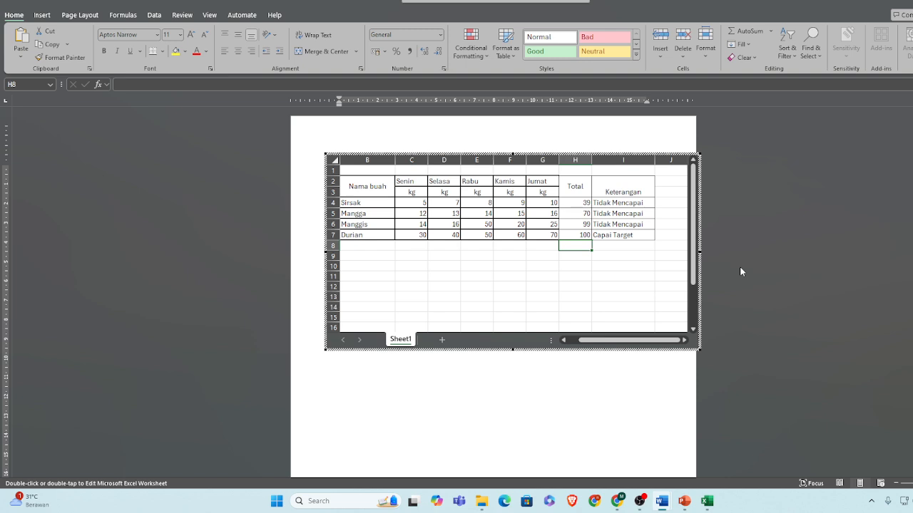
Enter =SUM(C4:G4) again in H4 and fill it down to H7 to restore the calculated totals
click(587, 205)
text(=)
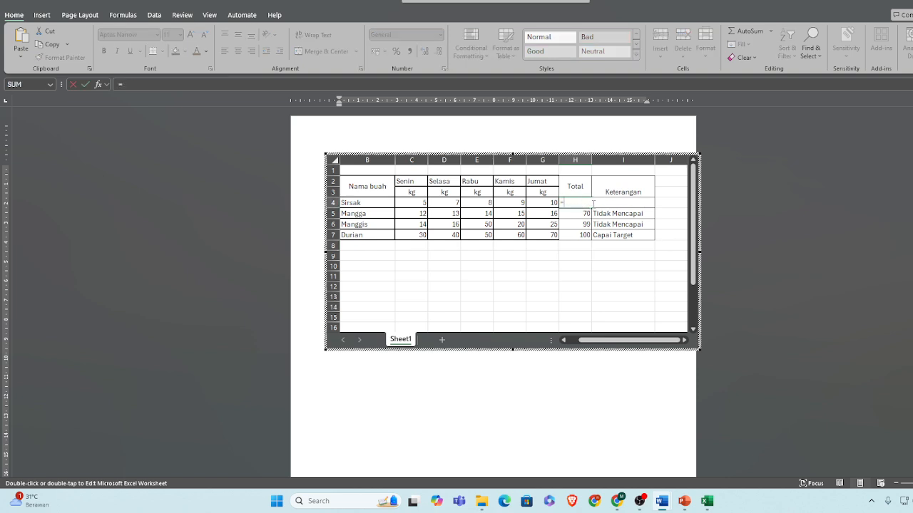
text(sum)
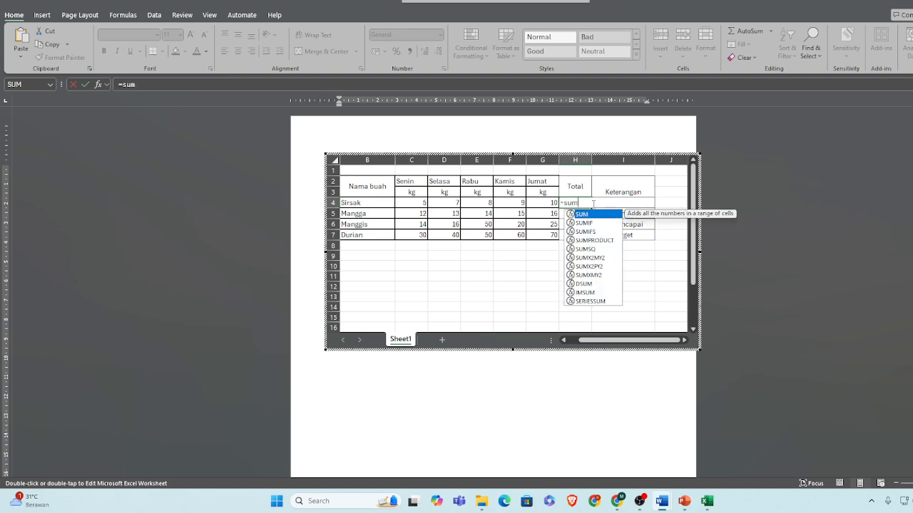
text(()
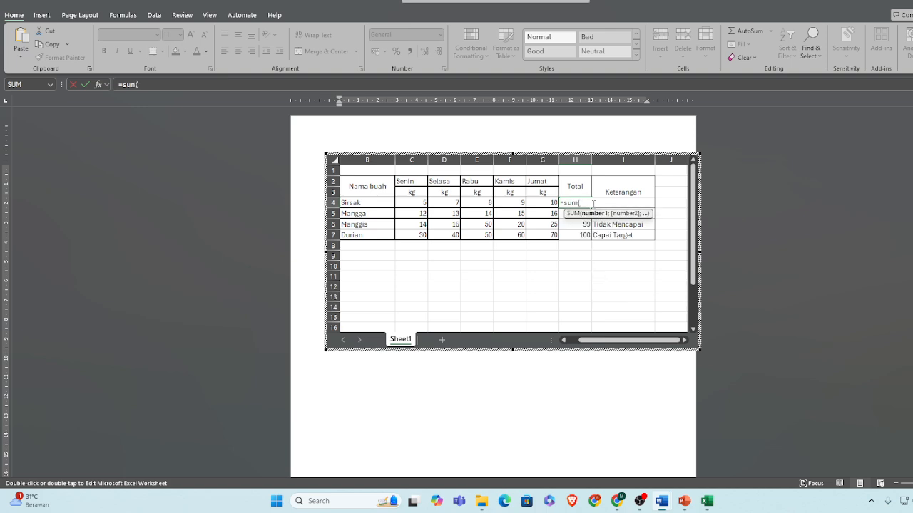
click(417, 204)
key(shift+Right)
key(shift+Right)
key(shift+Right)
key(shift+Right)
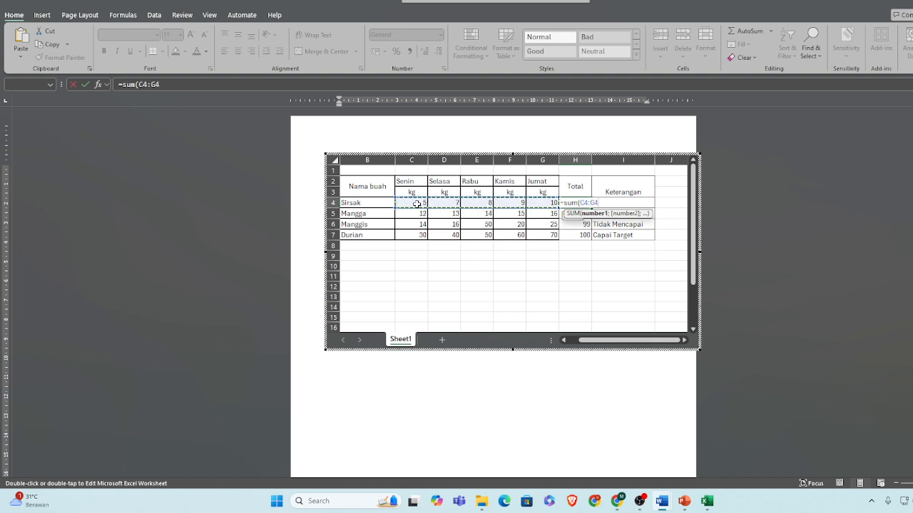
key(Return)
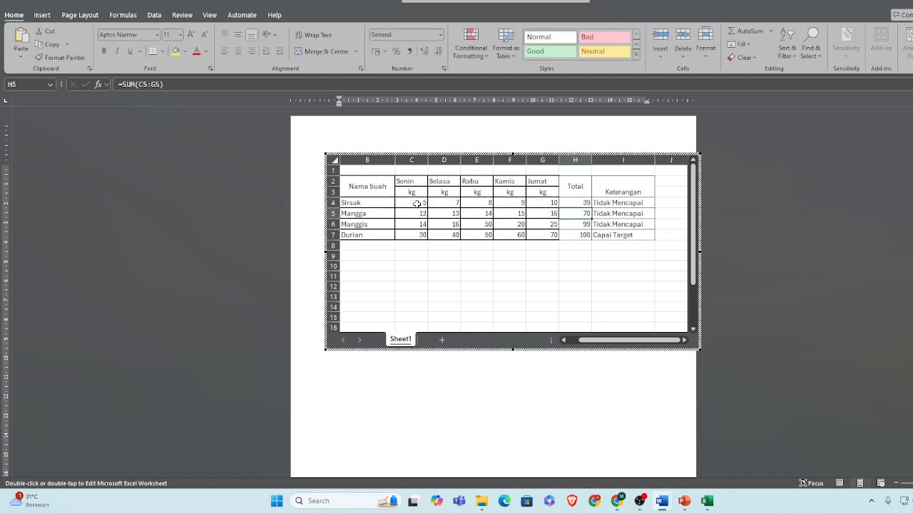
click(585, 204)
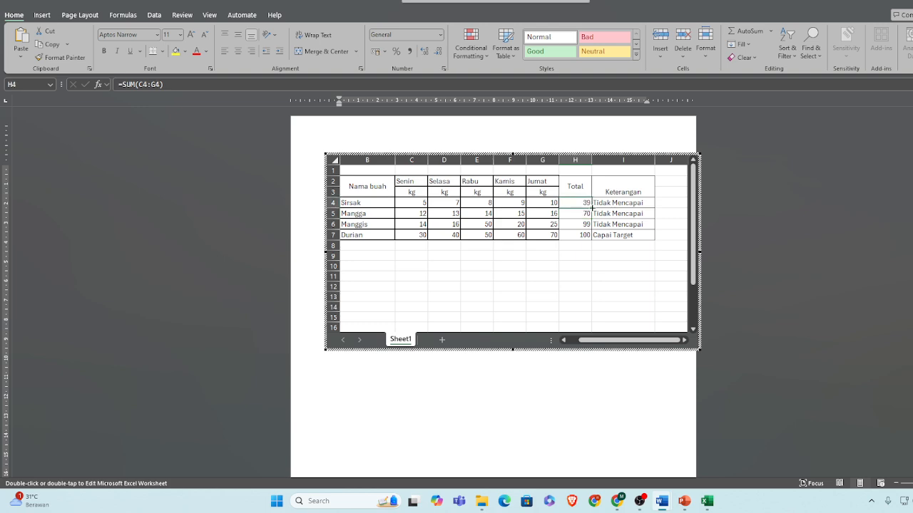
drag(591, 208, 591, 240)
click(636, 257)
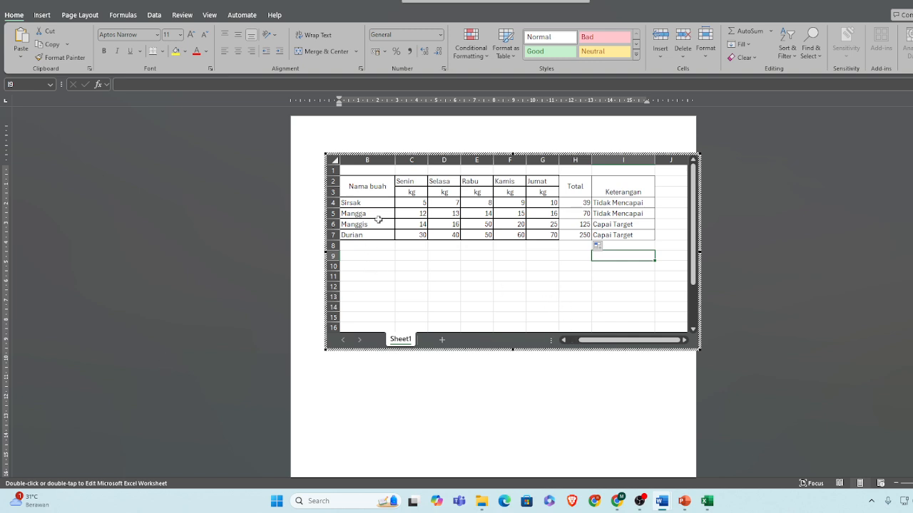
Insert a clustered column chart from the fruit table range B2:G7 in the embedded worksheet
click(363, 187)
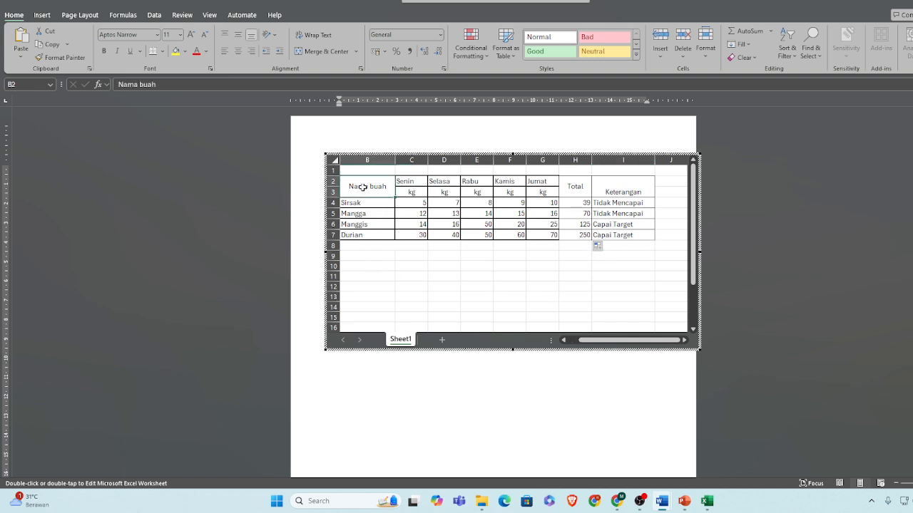
drag(363, 187, 546, 239)
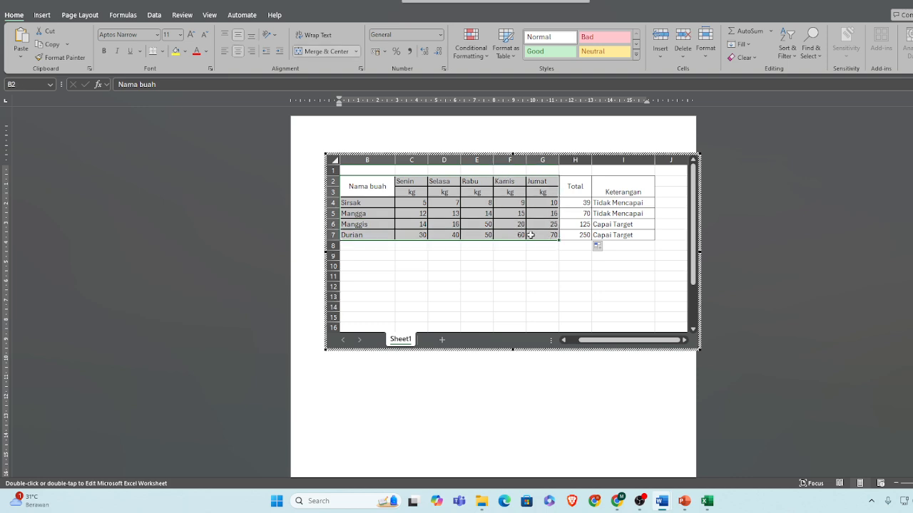
click(484, 59)
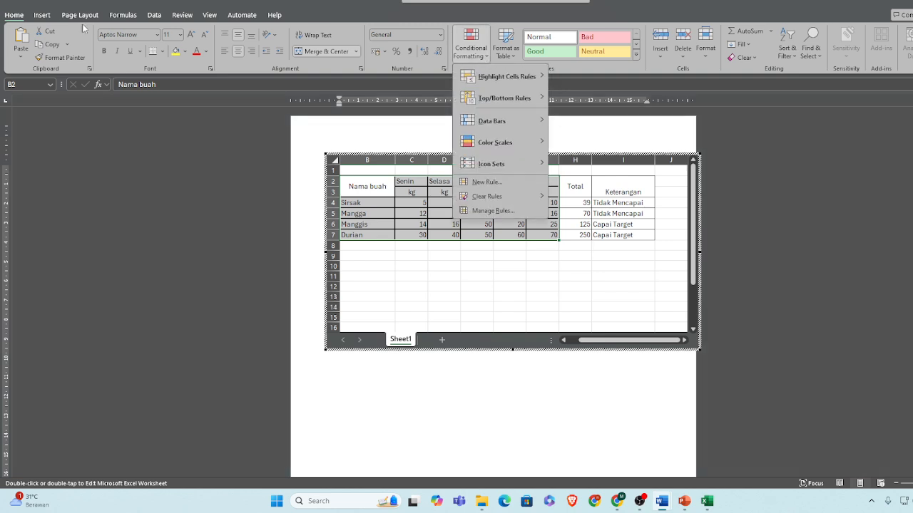
click(42, 15)
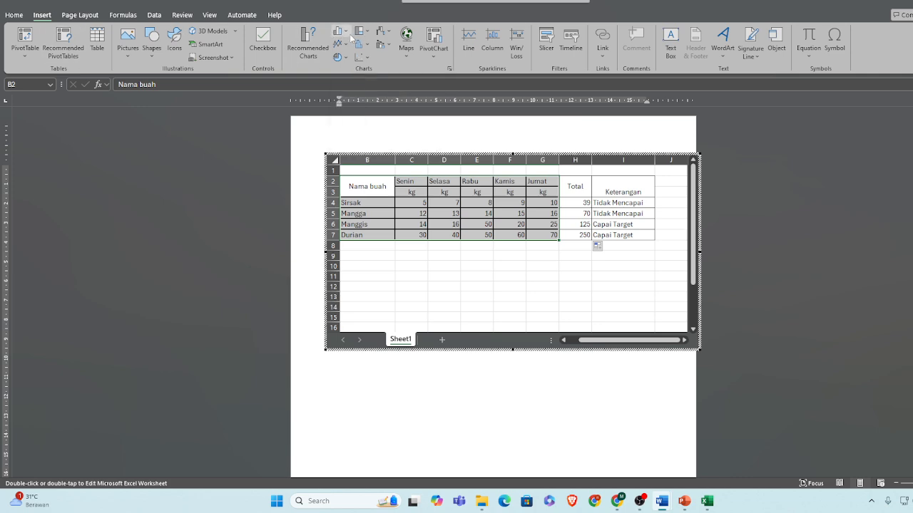
click(341, 32)
click(346, 67)
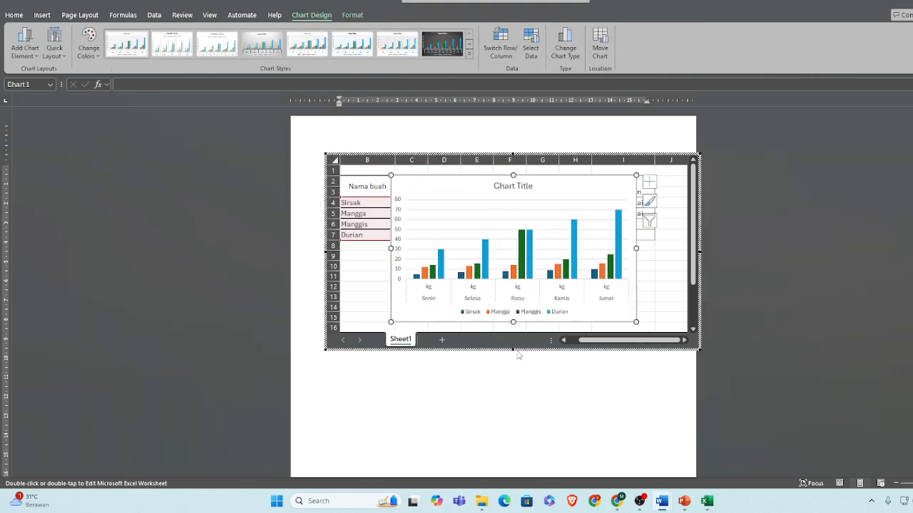
Extend the embedded worksheet frame downward, move the chart below the fruit table, and leave worksheet editing
drag(513, 350, 504, 453)
drag(589, 287, 572, 376)
click(324, 458)
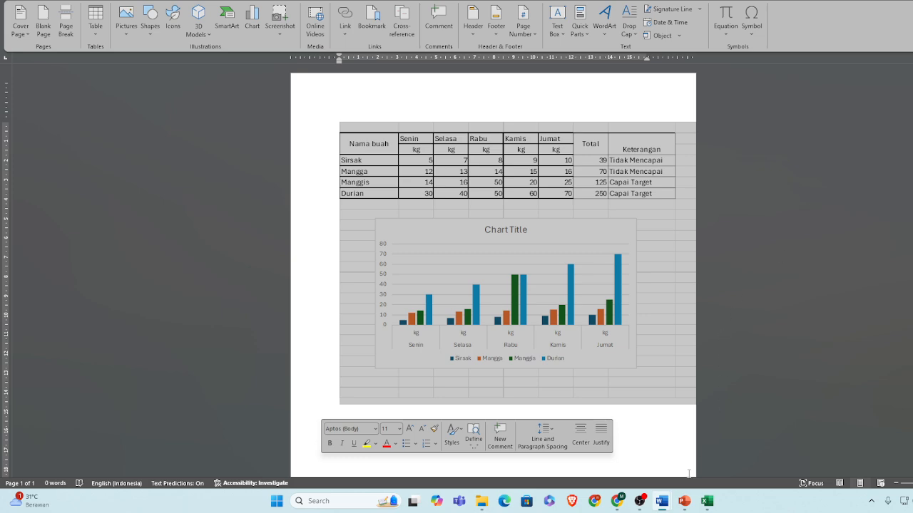
Switch to PowerPoint and create a new blank presentation
mouse_move(685, 507)
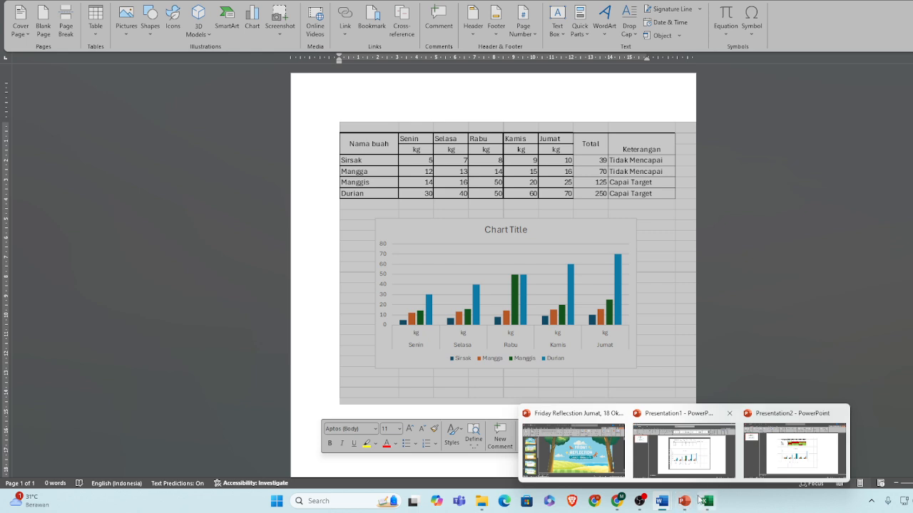
click(794, 471)
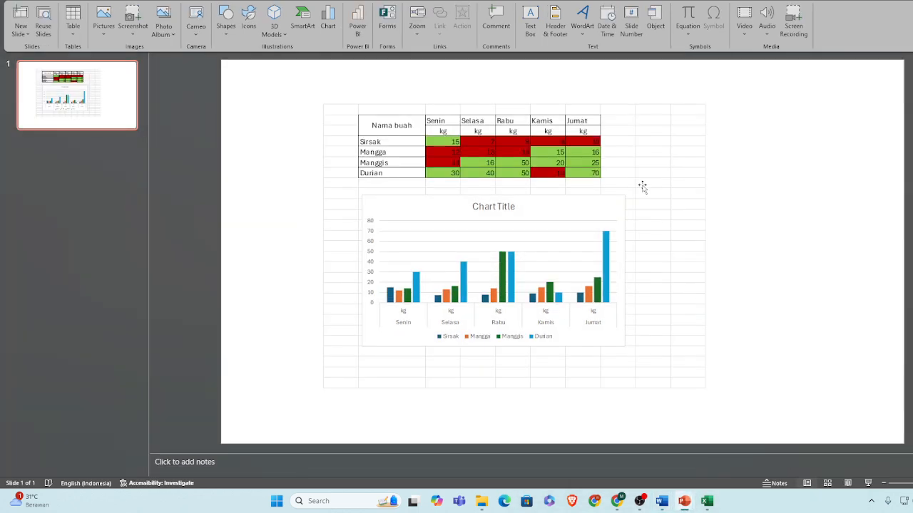
key(ctrl+n)
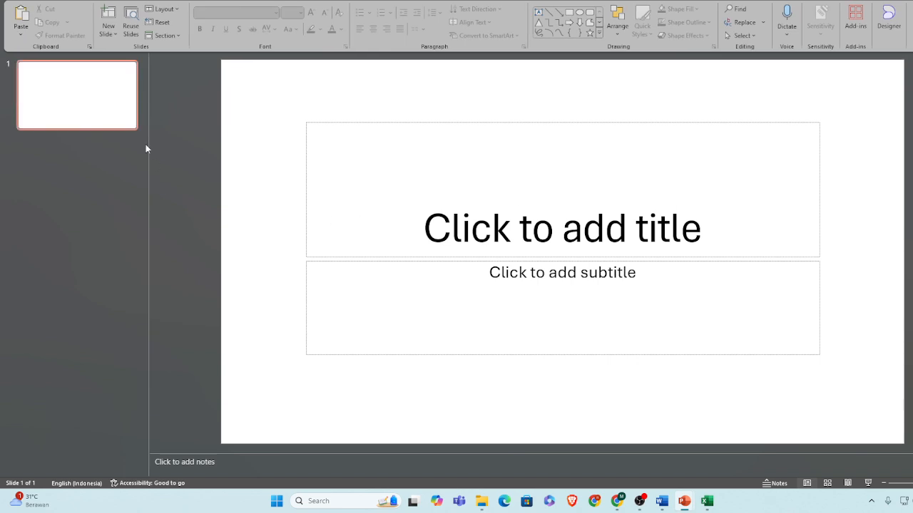
Replace the title slide with a new slide and delete its title and content placeholders
click(120, 94)
key(Return)
click(79, 117)
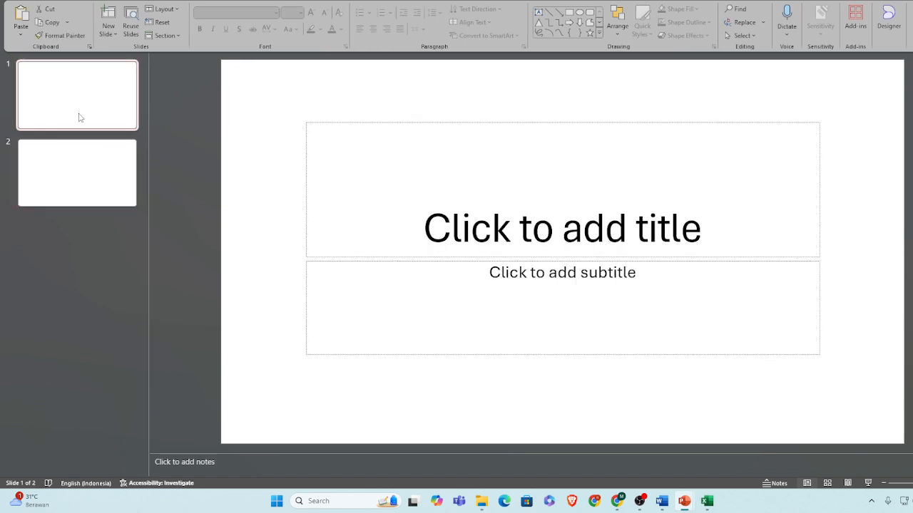
key(Delete)
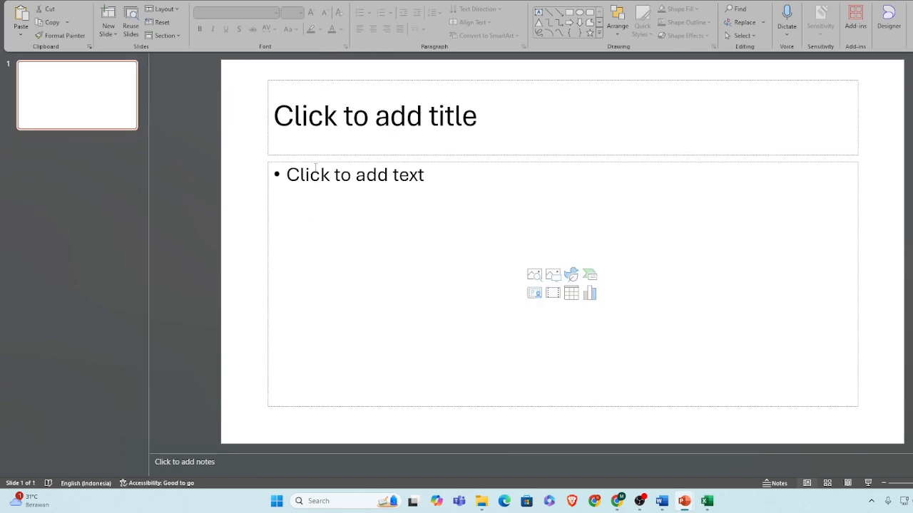
click(405, 155)
key(Delete)
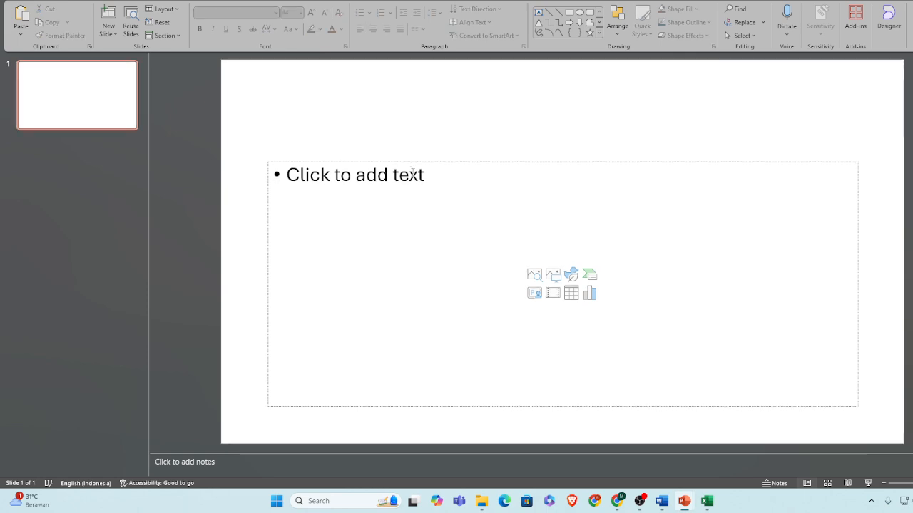
click(421, 163)
key(Delete)
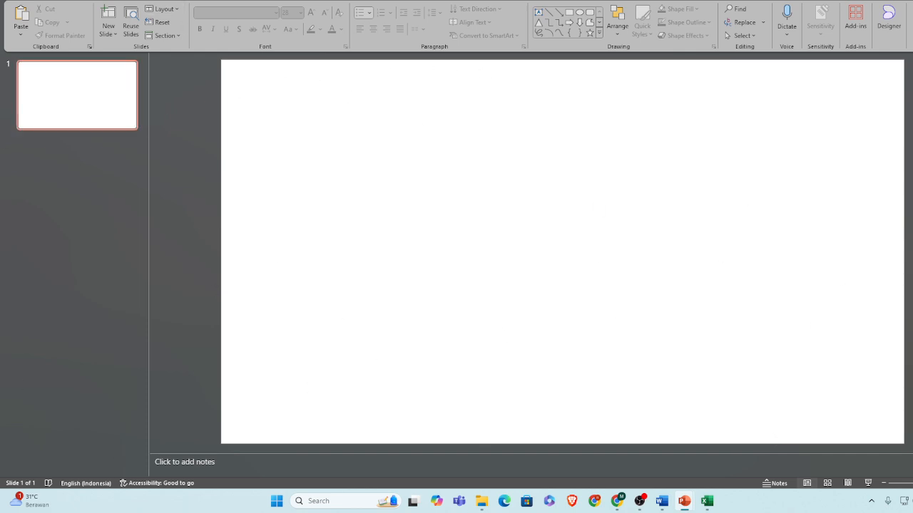
Start inserting an object on the empty slide and choose to create it from a file
click(80, 1)
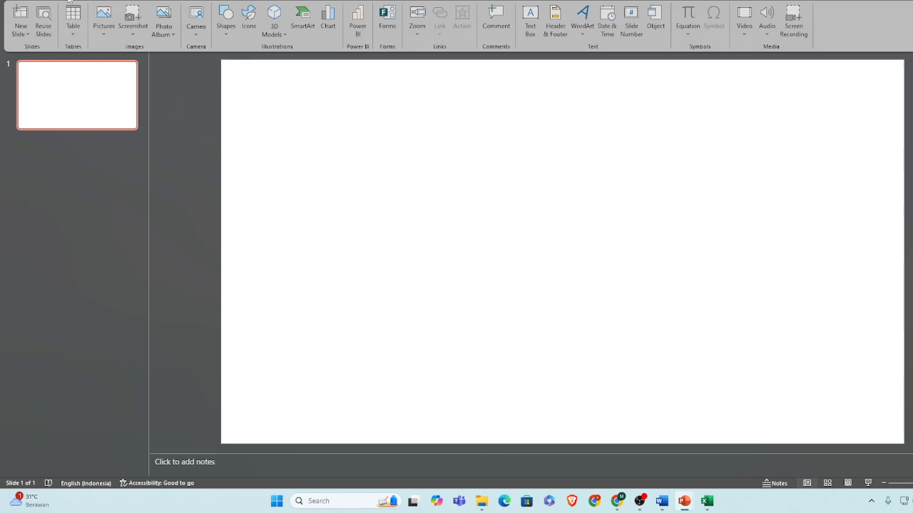
click(656, 22)
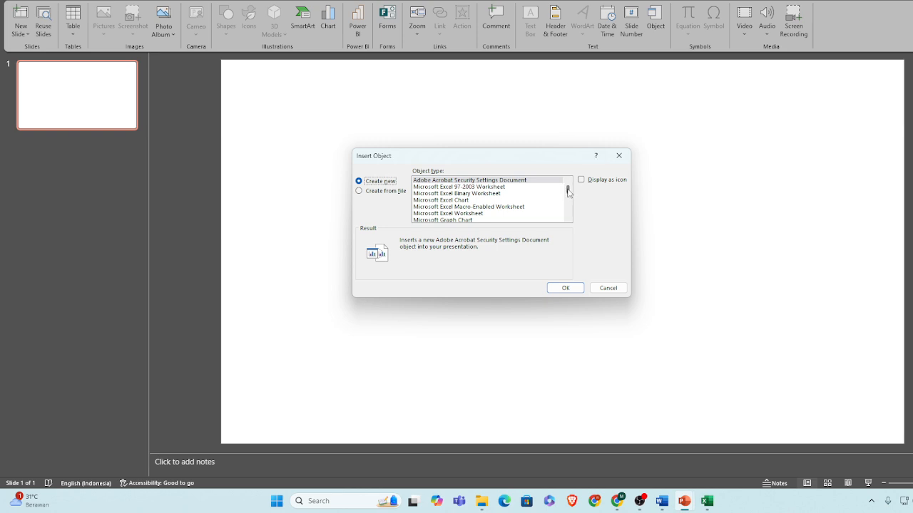
drag(569, 192, 572, 206)
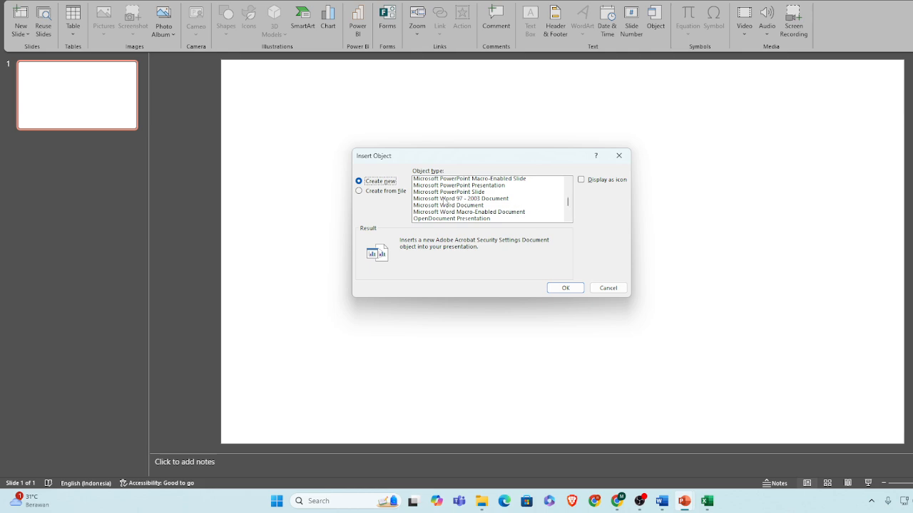
click(455, 206)
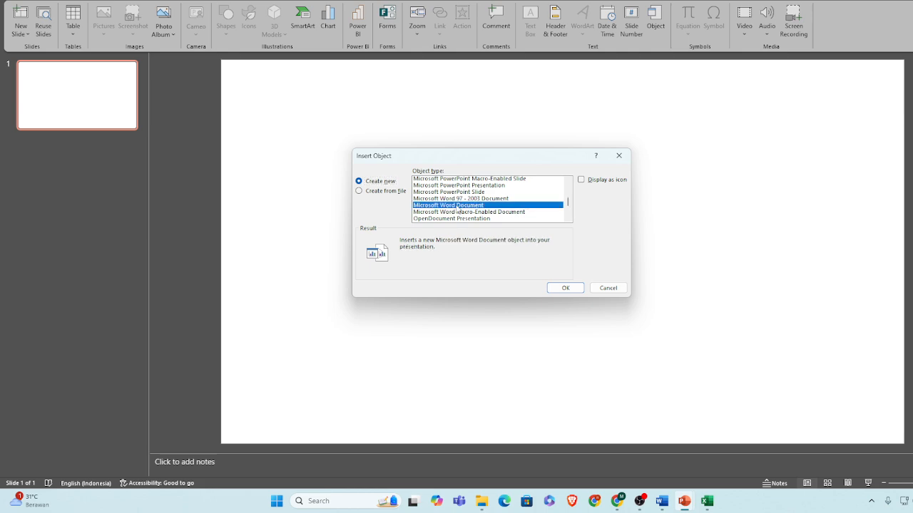
click(367, 197)
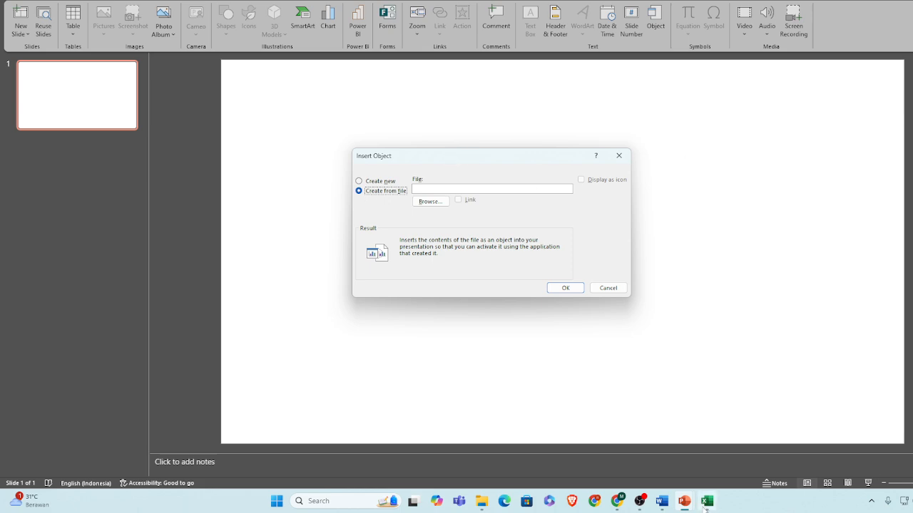
Switch to the Word document with the fruit table and chart, start saving it, and browse to the Contoh folder
mouse_move(662, 501)
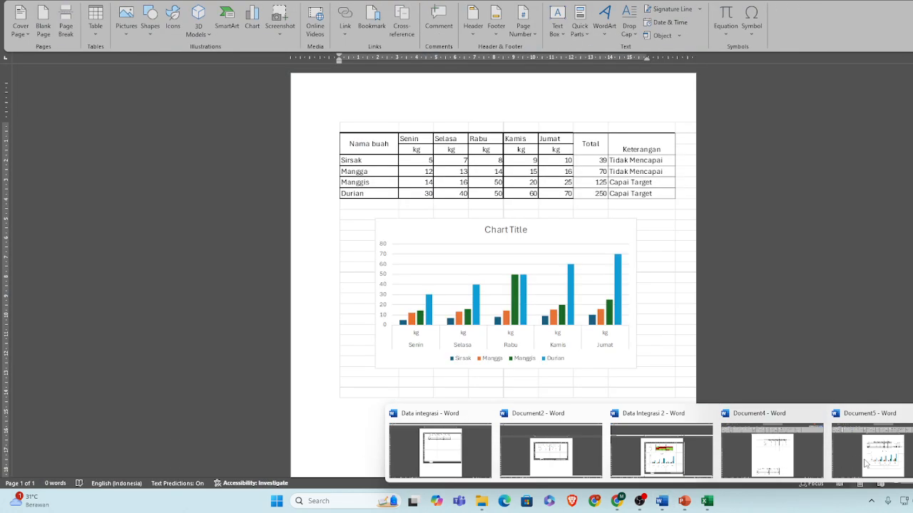
click(865, 464)
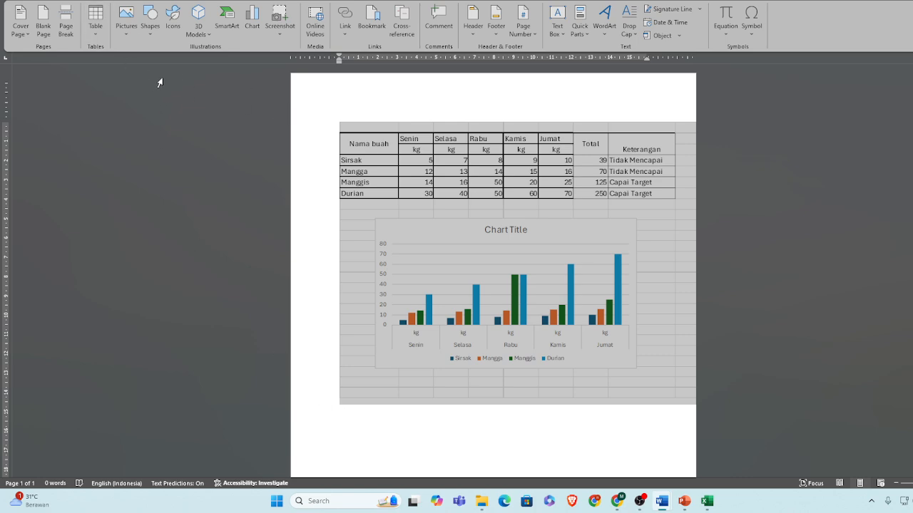
key(ctrl+s)
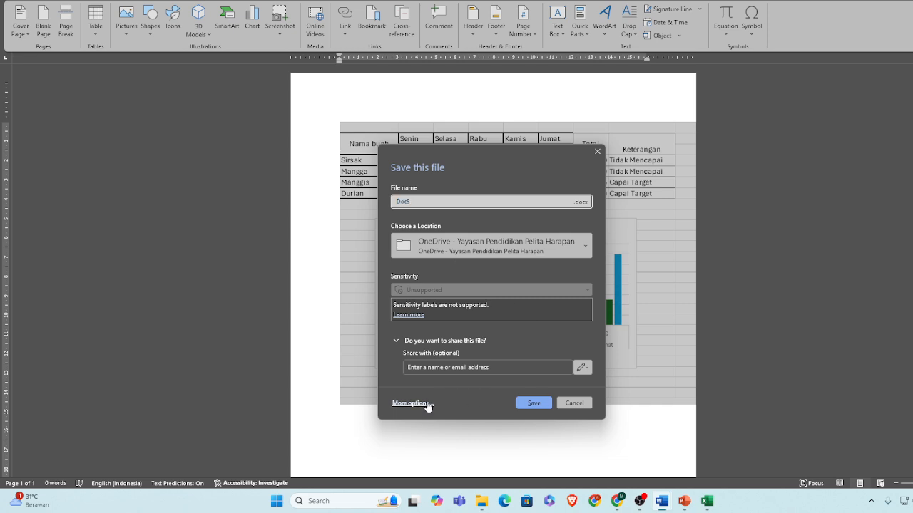
click(427, 403)
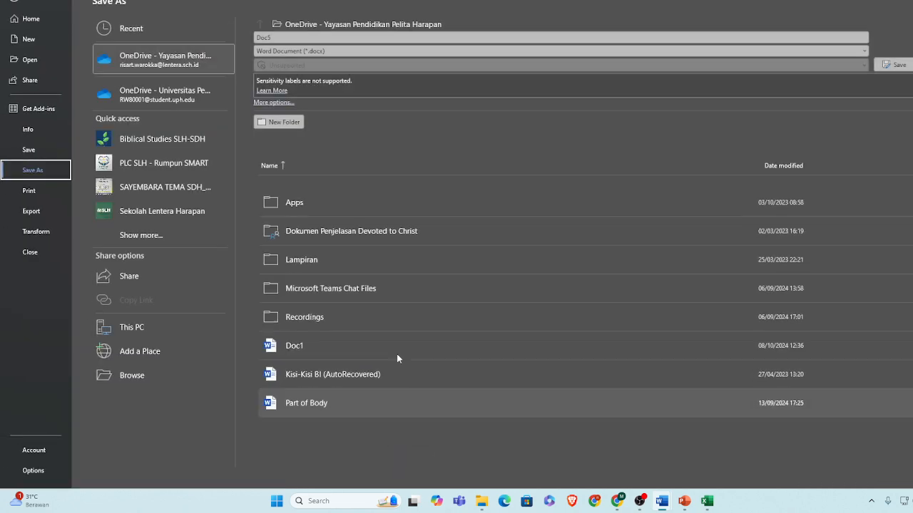
click(141, 378)
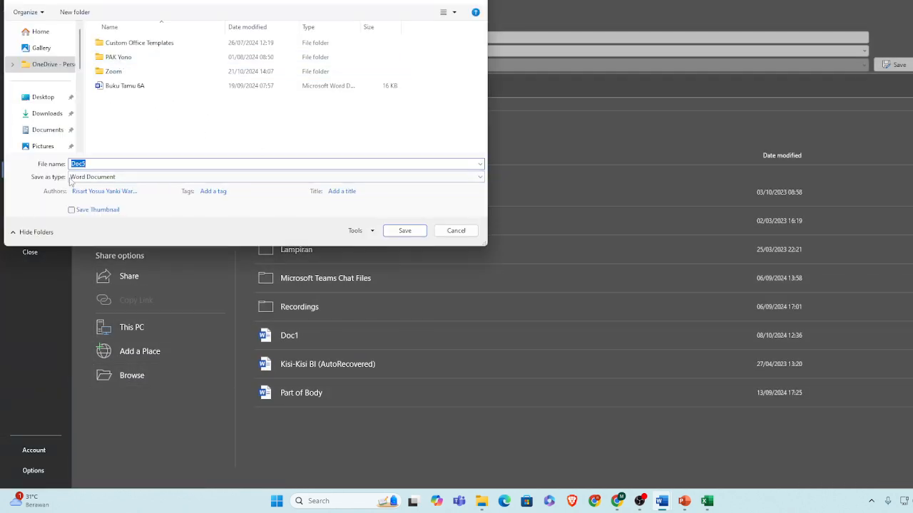
scroll(43, 121, down, 5)
click(45, 126)
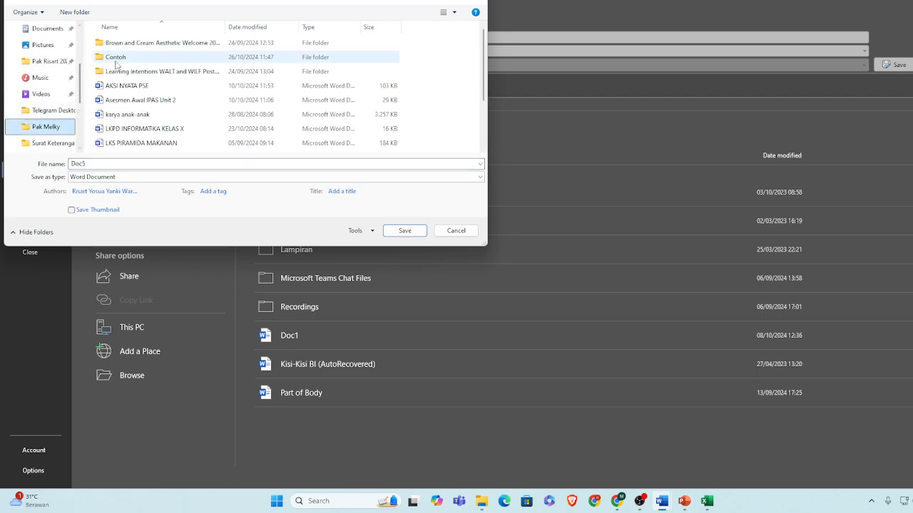
double_click(117, 58)
Name the document Data Integrasi 3 and save it as a Word document
click(131, 165)
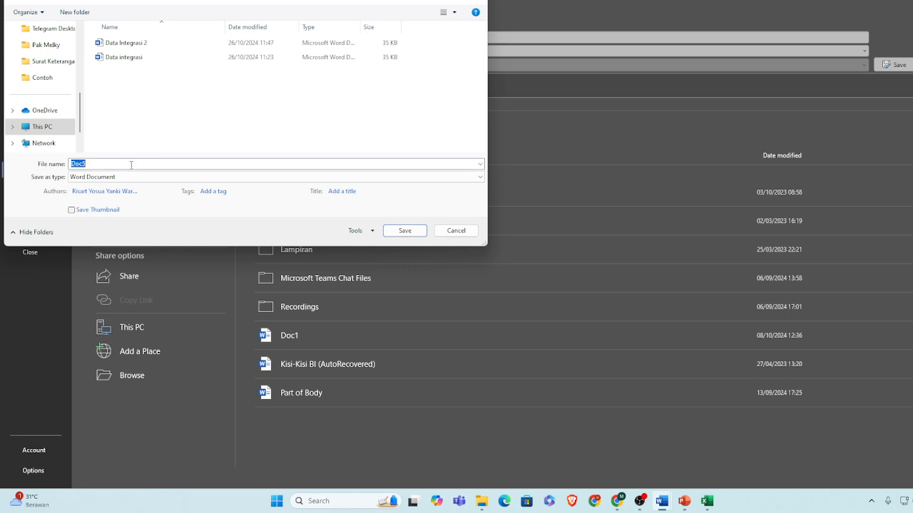
text(F)
text(Data Integ)
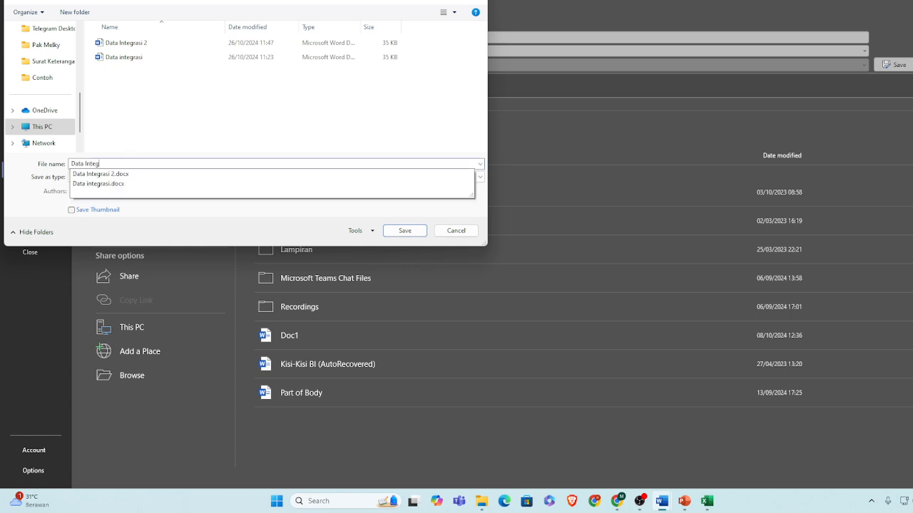
text(rasi 3)
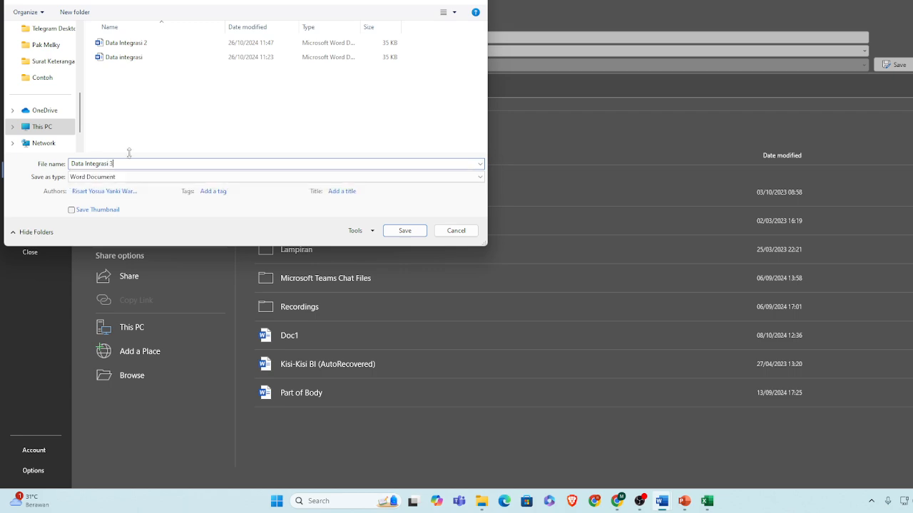
click(404, 233)
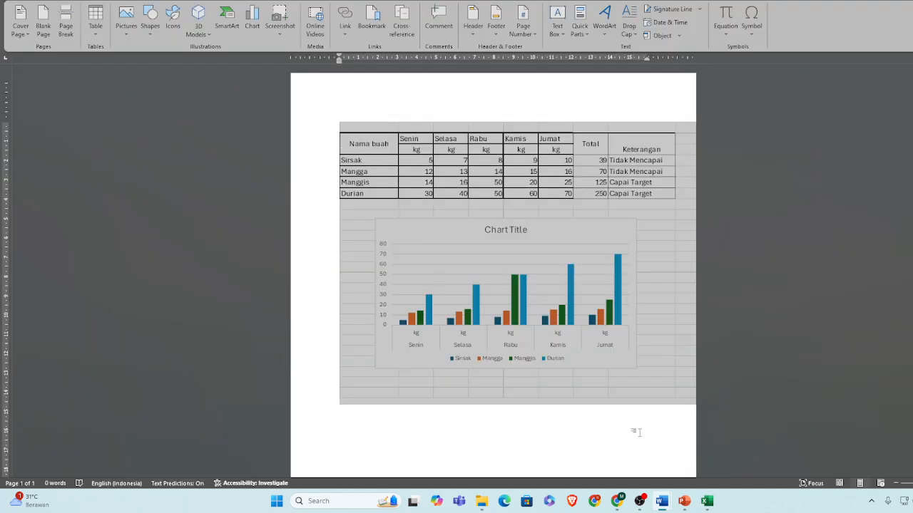
Switch back to the PowerPoint presentation with the Insert Object dialog and browse to the Contoh folder for the source file
mouse_move(706, 501)
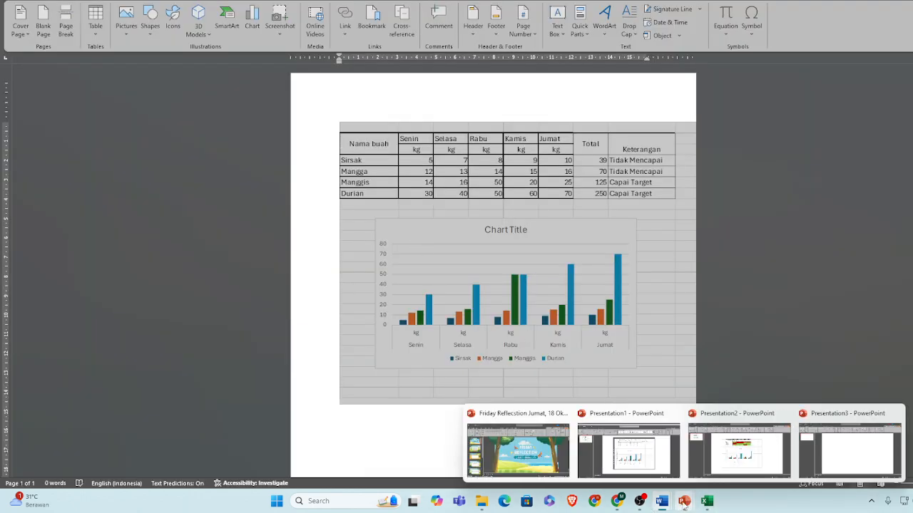
click(845, 450)
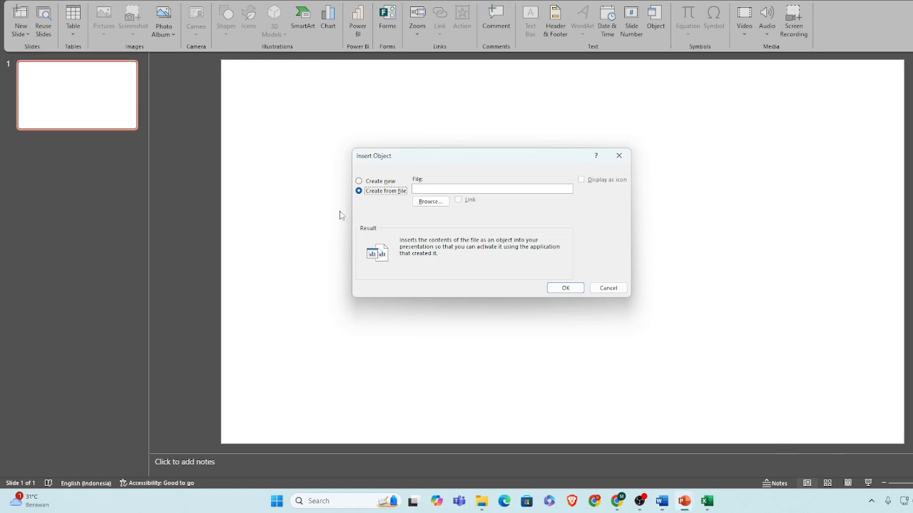
click(432, 202)
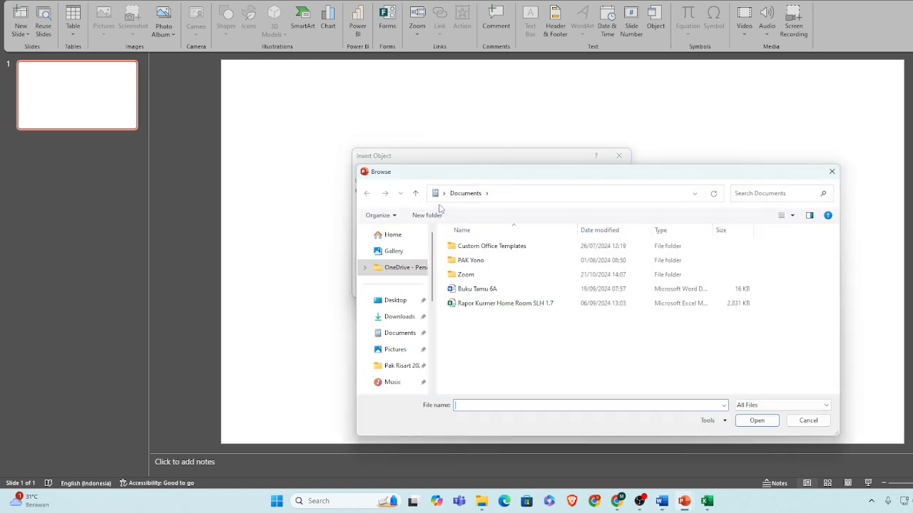
scroll(435, 332, down, 3)
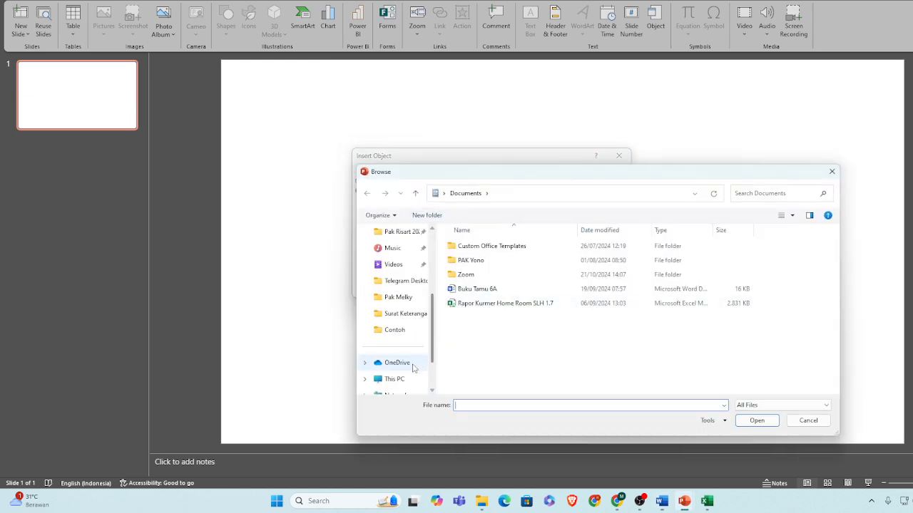
click(398, 296)
double_click(477, 261)
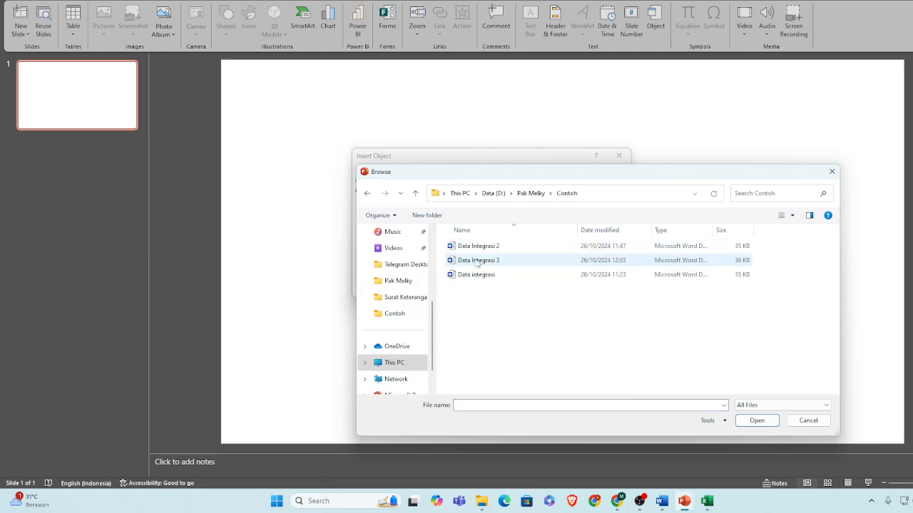
Insert the Data Integrasi 3 Word document as an embedded object and move it up, slightly left of the slide's centre
click(488, 264)
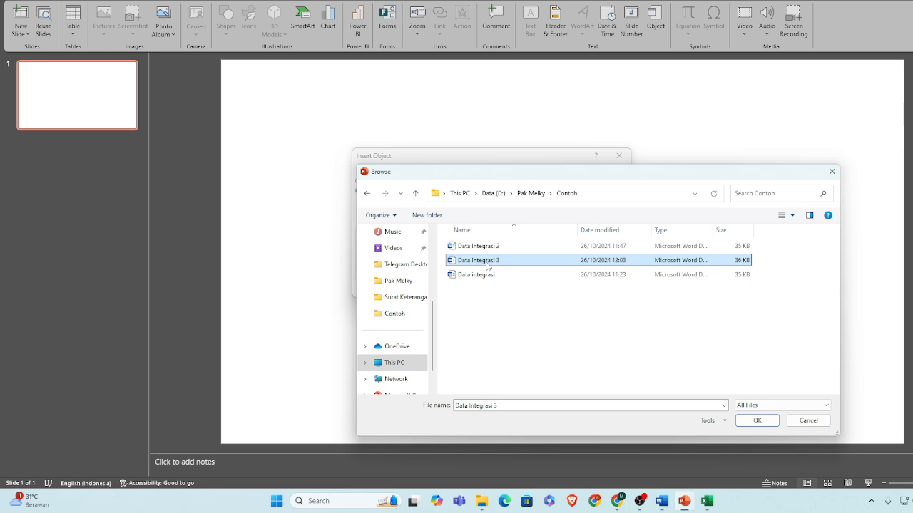
click(756, 421)
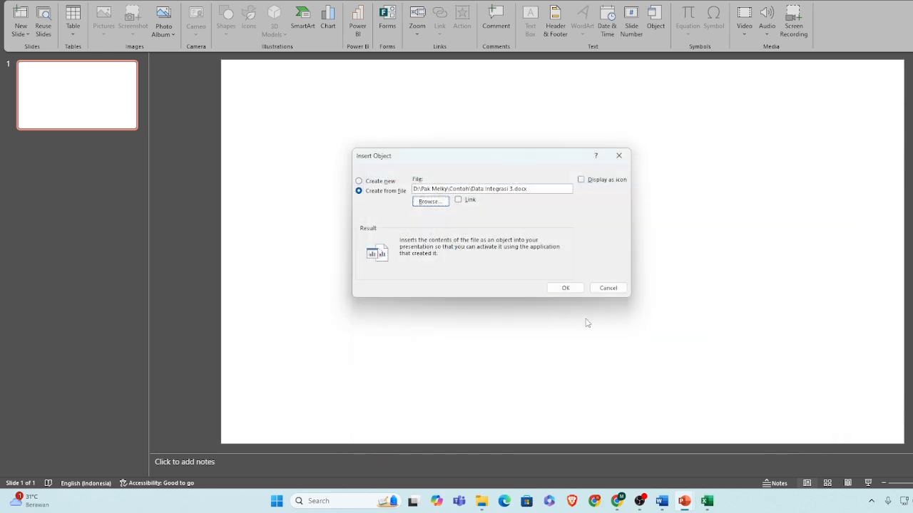
click(565, 289)
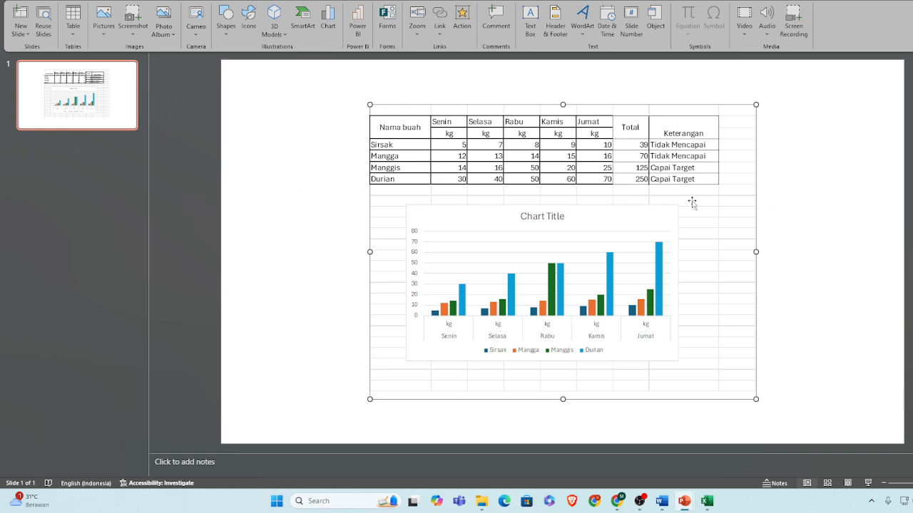
drag(695, 201, 637, 182)
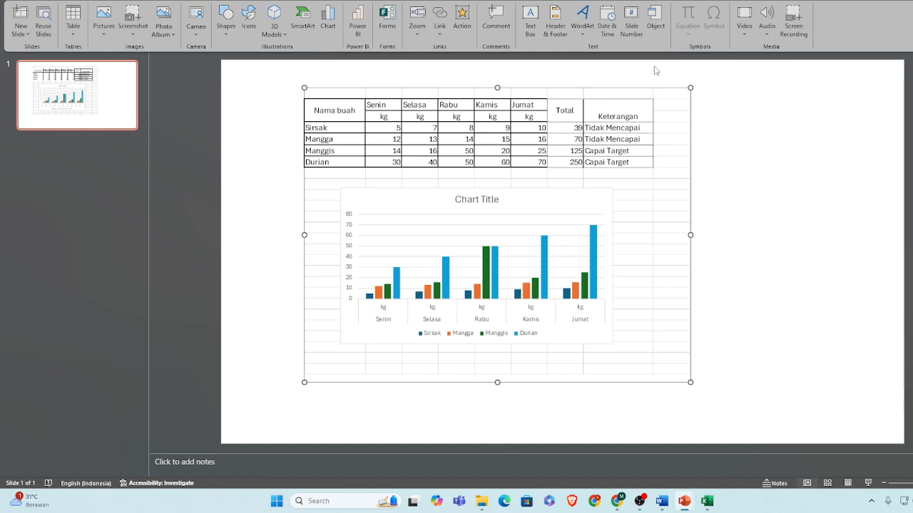
drag(683, 237, 694, 230)
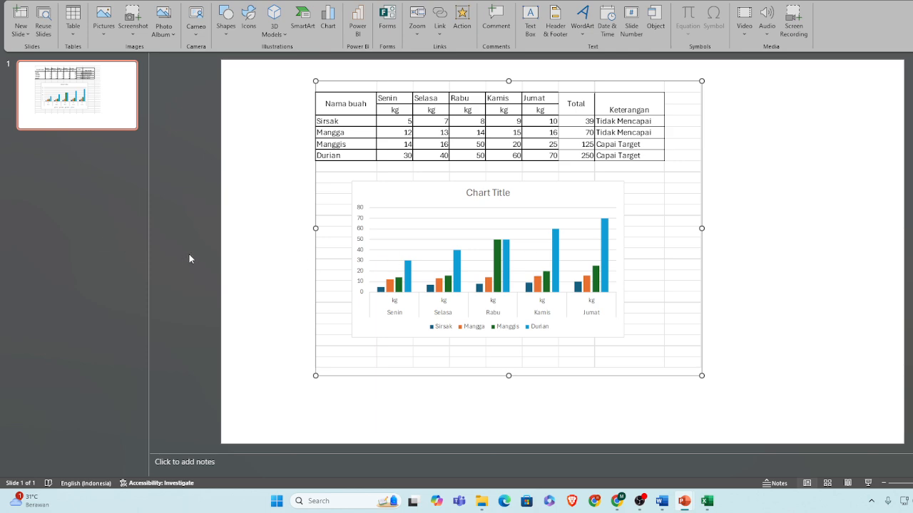
Open the embedded Word document for in-place editing on the slide to check its table and chart, and return to the slide
double_click(481, 251)
click(799, 246)
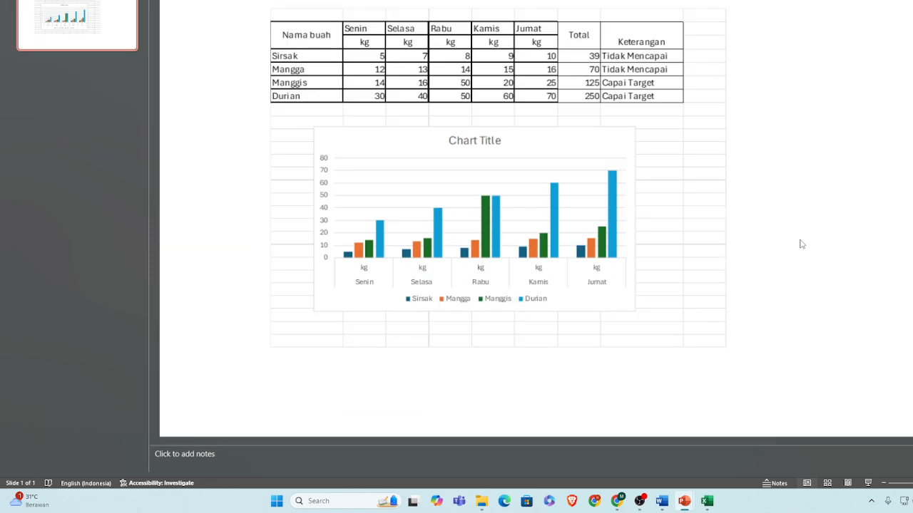
double_click(671, 206)
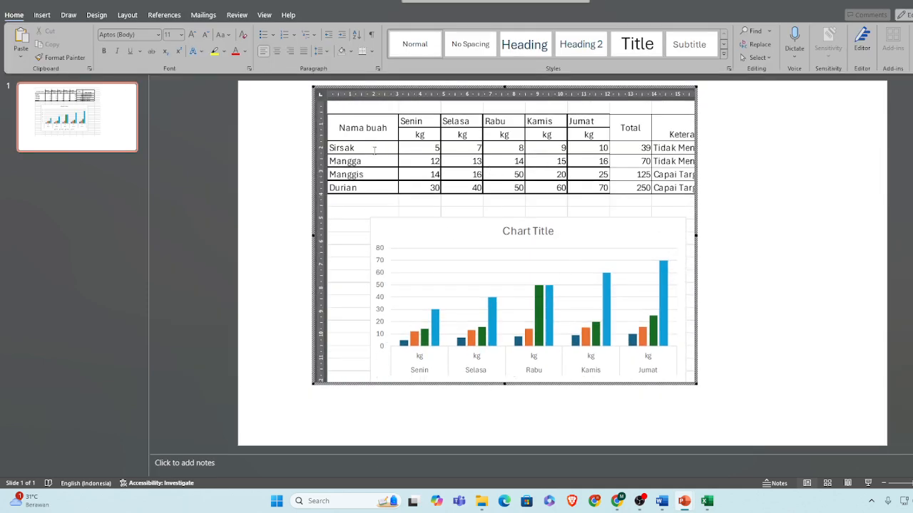
click(752, 201)
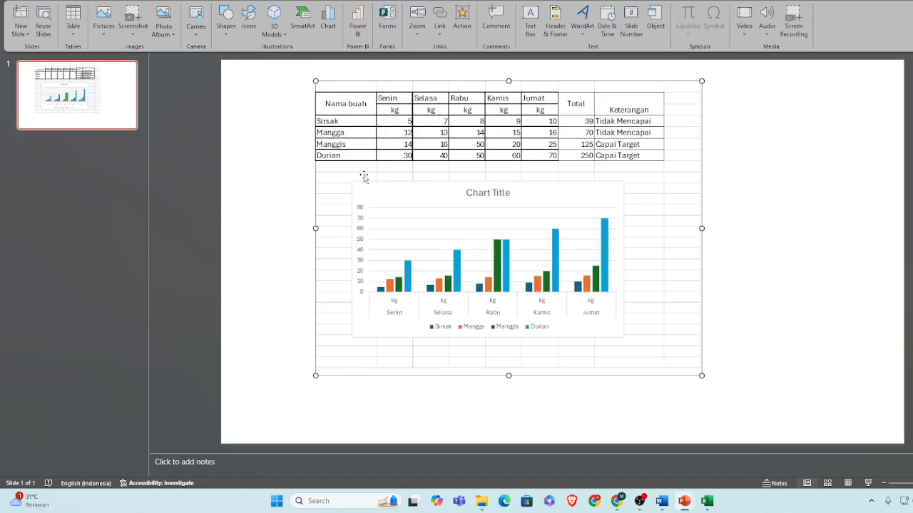